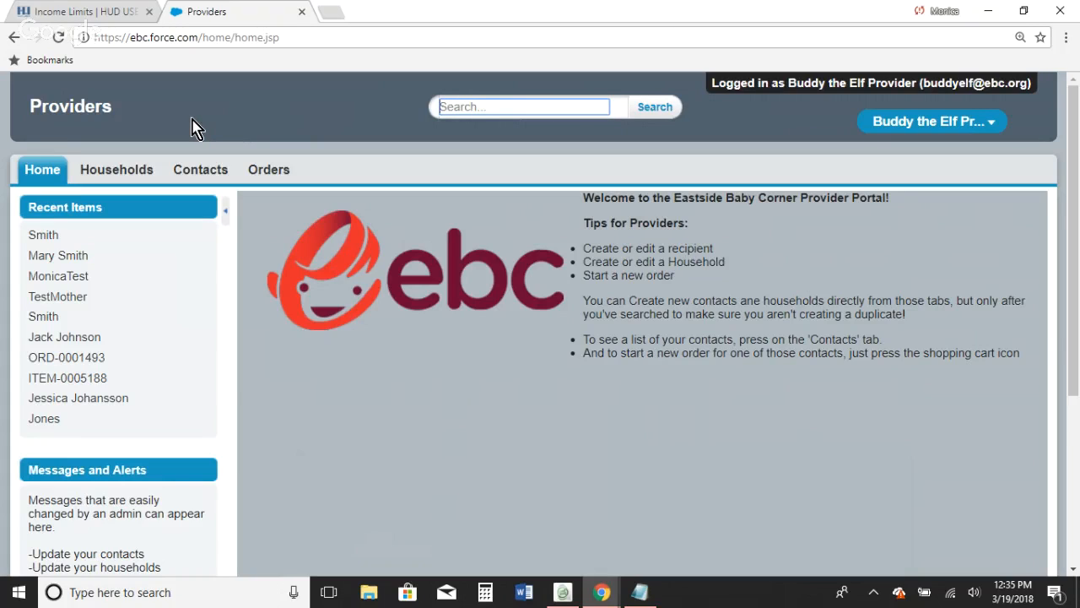
# Start a new household record, try saving it with the required fields empty, and return to the blank form
pyautogui.click(138, 175)
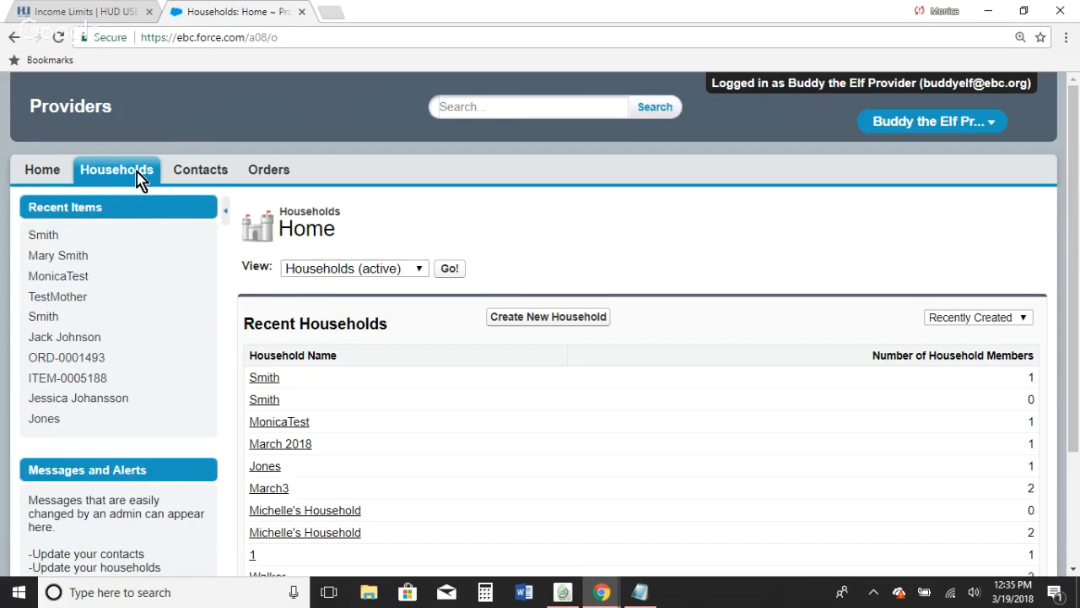
pyautogui.click(532, 325)
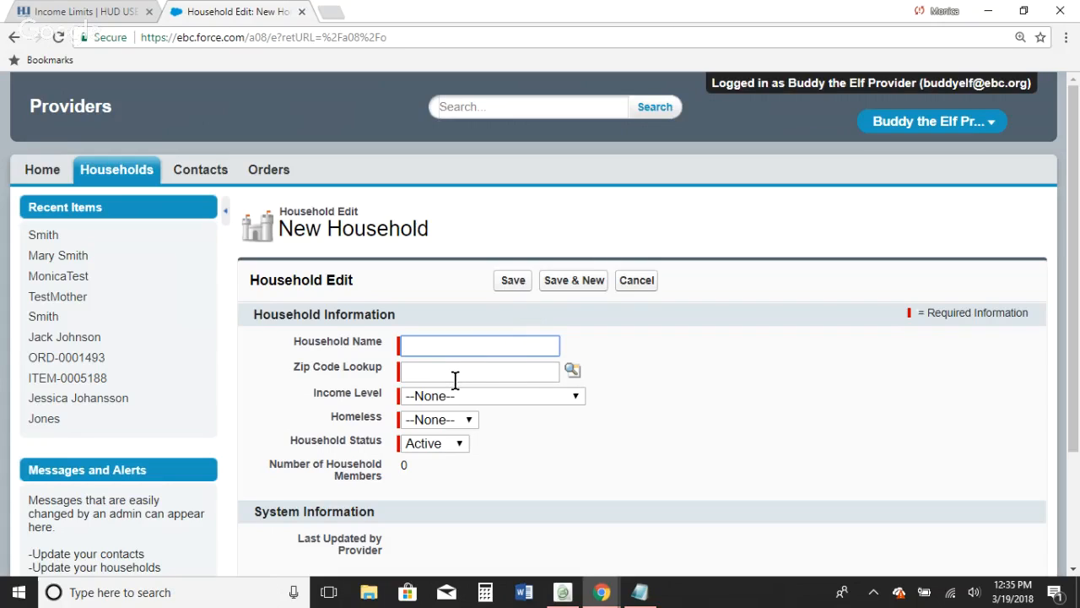
pyautogui.click(513, 281)
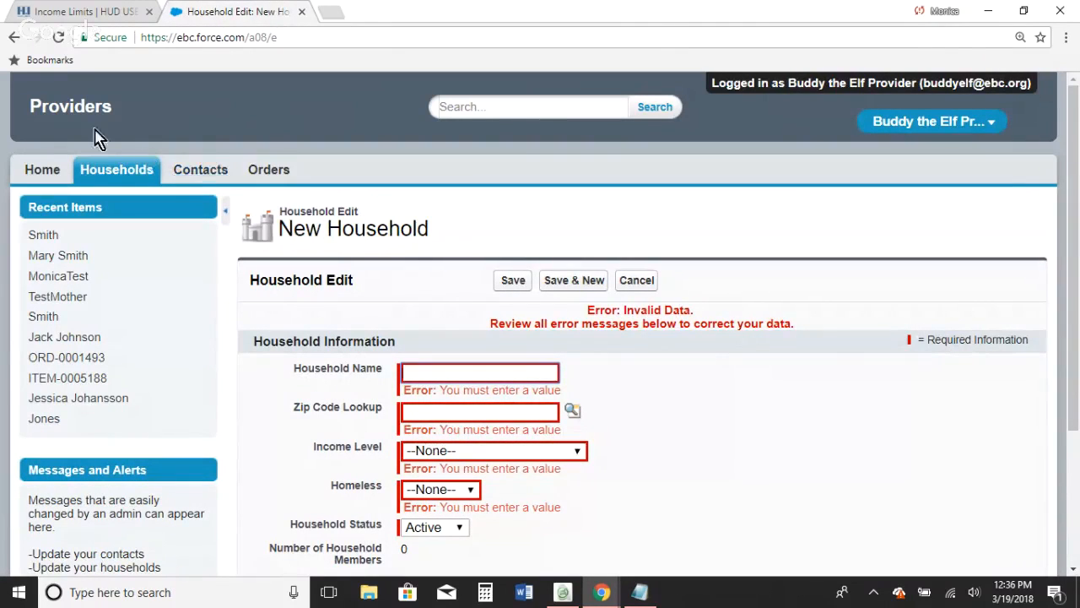
pyautogui.click(13, 38)
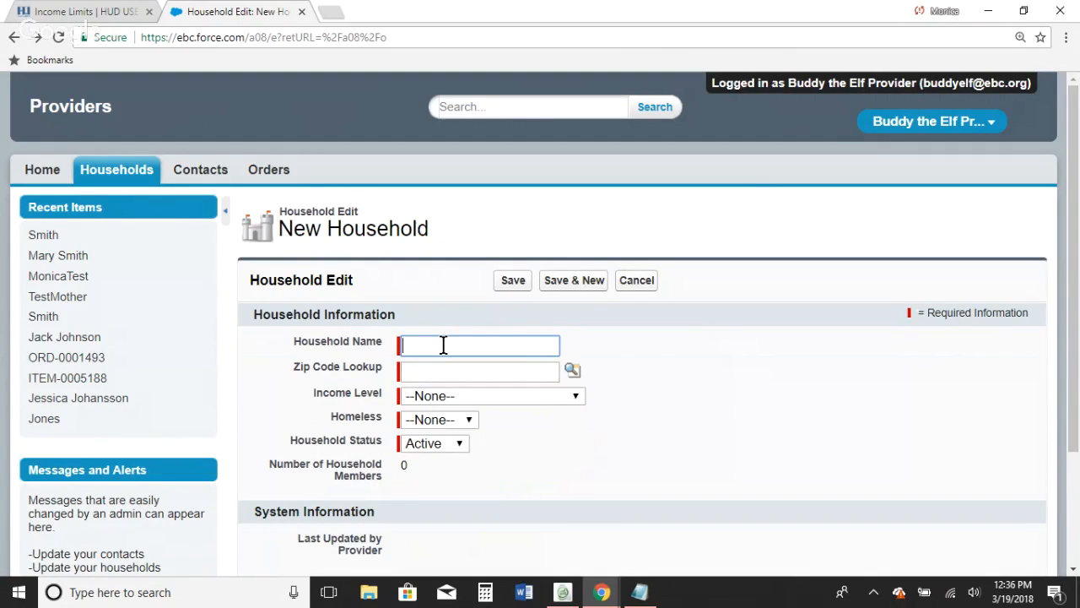
# Try a family surname and a numeric identifier as the household name, clearing each entry
pyautogui.write('Smith')
pyautogui.press('BackSpace')
pyautogui.press('BackSpace')
pyautogui.press('BackSpace')
pyautogui.press('BackSpace')
pyautogui.press('BackSpace')
pyautogui.write('567876')
pyautogui.press('BackSpace')
pyautogui.press('BackSpace')
pyautogui.press('BackSpace')
pyautogui.press('BackSpace')
pyautogui.press('BackSpace')
pyautogui.press('BackSpace')
# Enter the family surname as the household name and fill in the household's zip code
pyautogui.write('Smith')
pyautogui.click(444, 379)
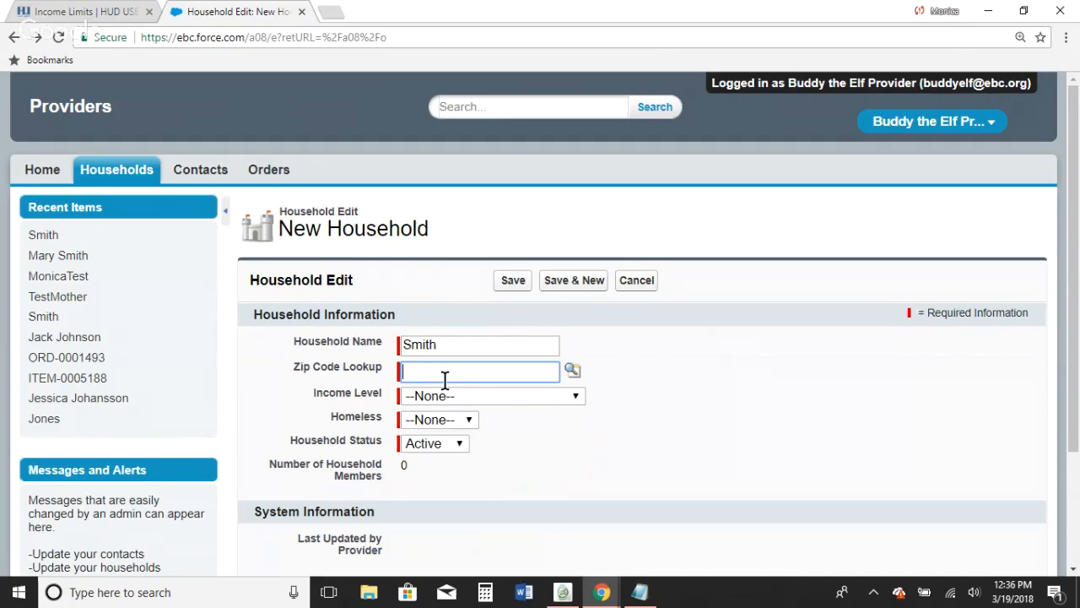
pyautogui.write('98052')
# Check the Income Level options and view the HUD income limits web address in Notepad
pyautogui.click(577, 401)
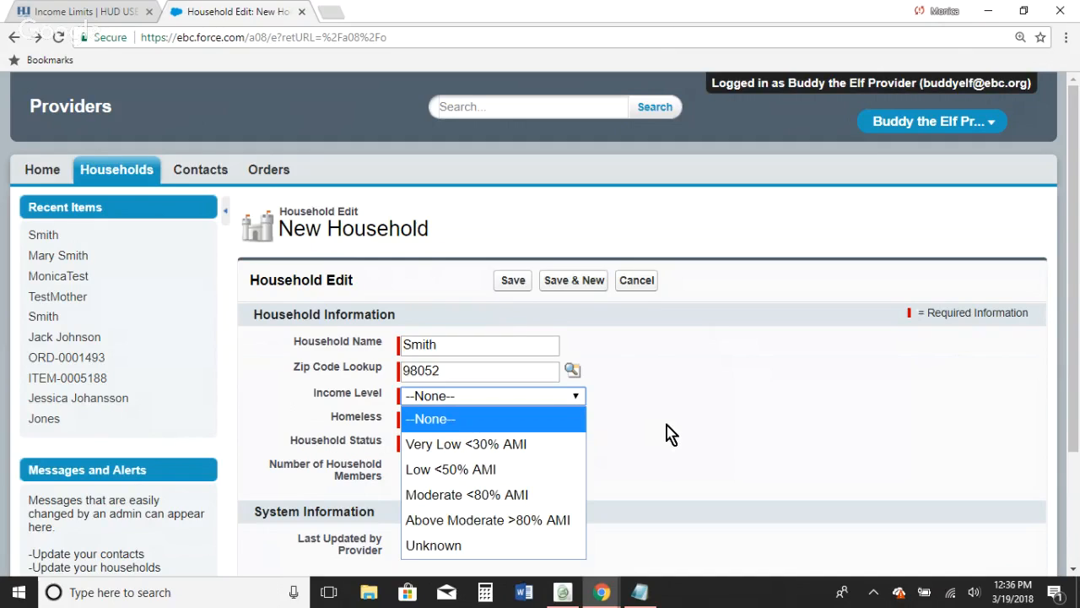
pyautogui.click(639, 593)
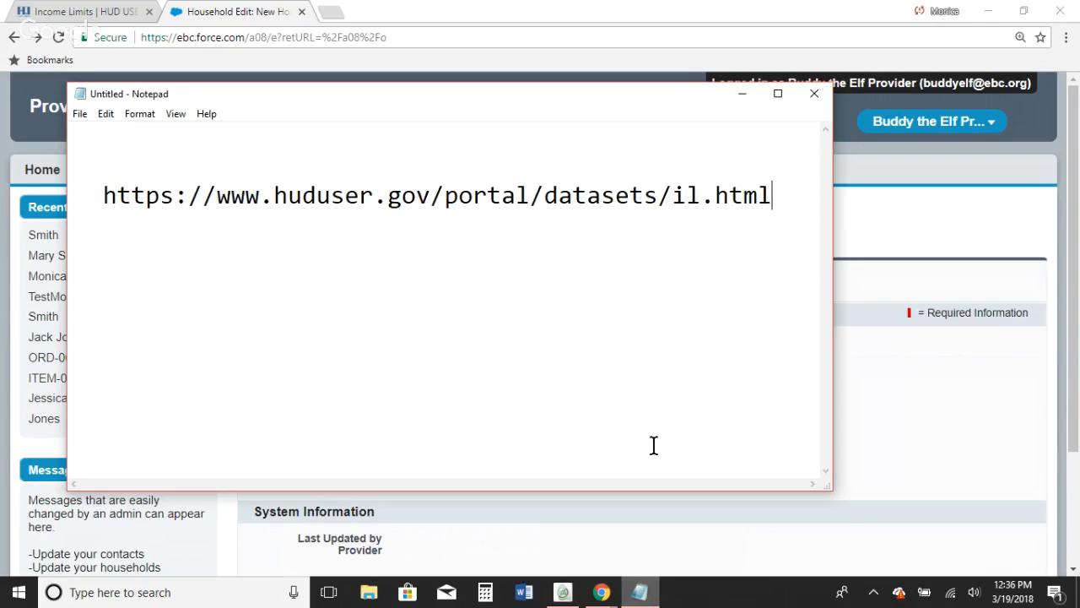
pyautogui.click(744, 97)
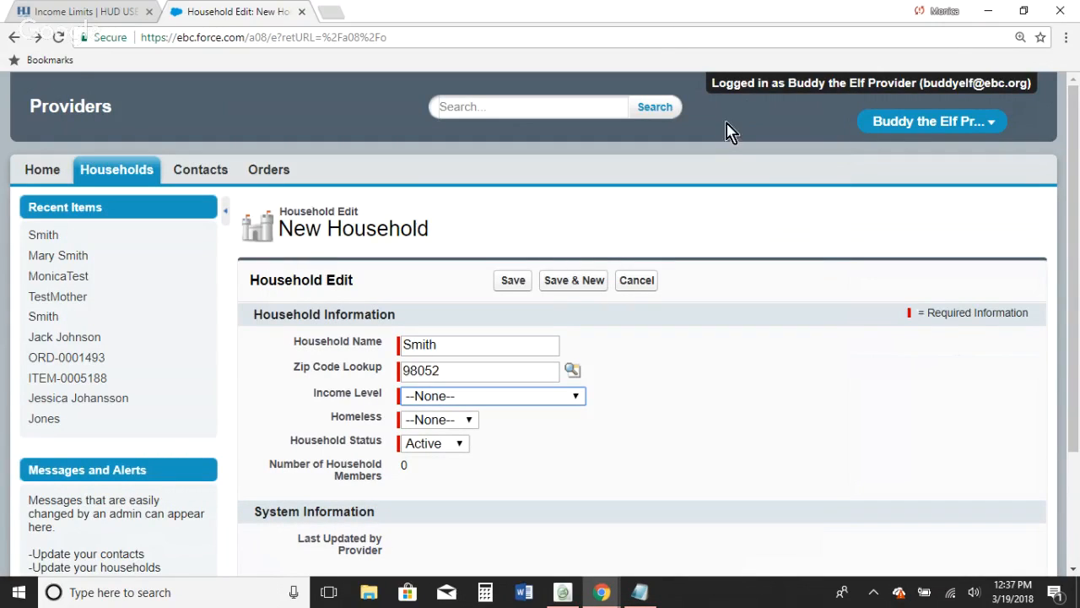
# Set Income Level to Low <50% AMI and Homeless to No, and discard the new household without saving
pyautogui.click(578, 398)
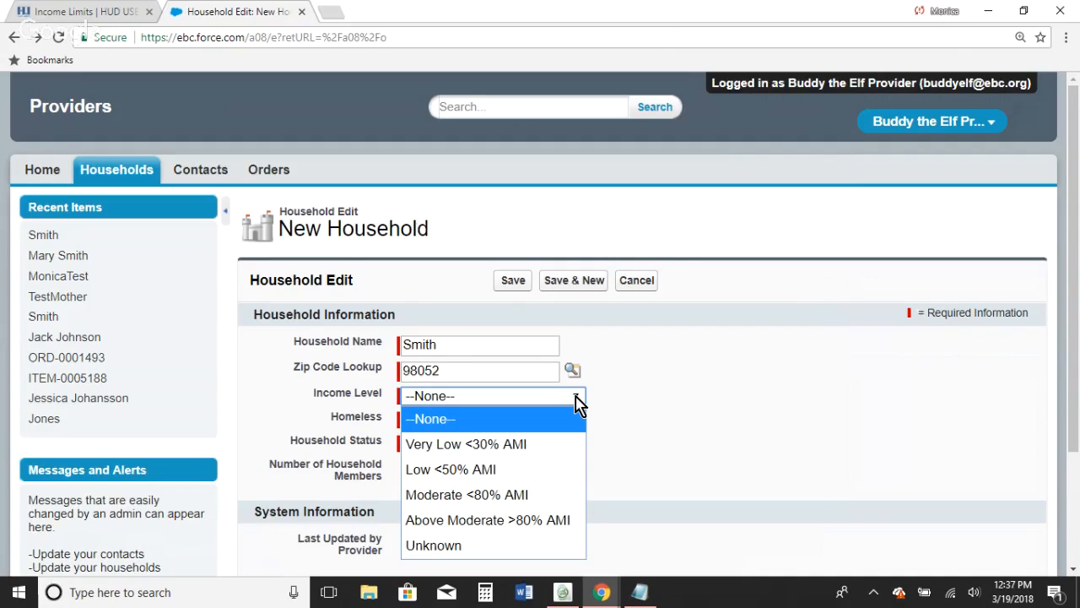
pyautogui.click(551, 470)
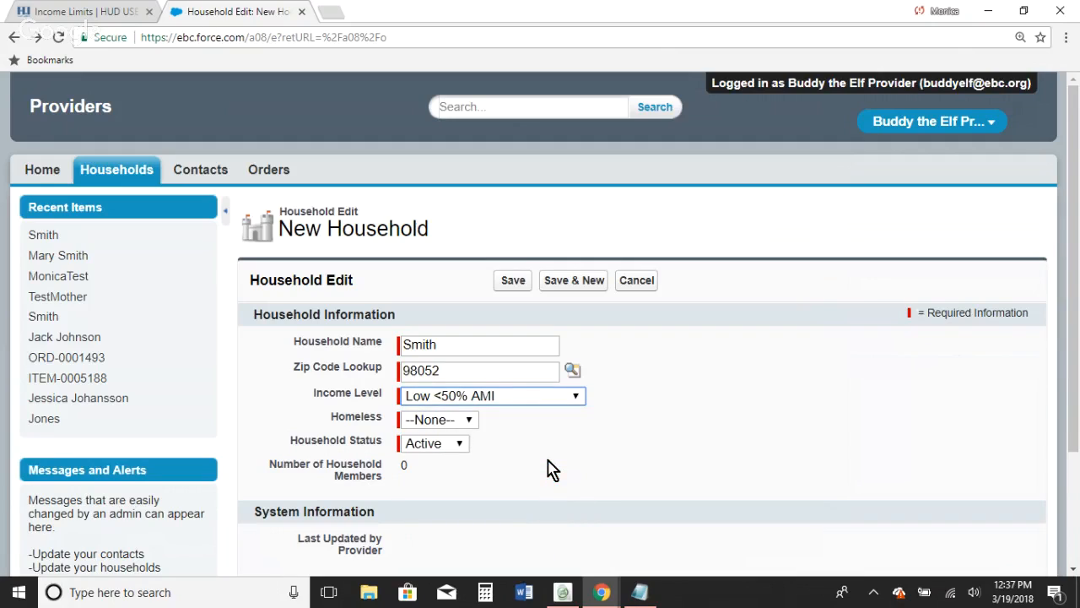
pyautogui.click(471, 421)
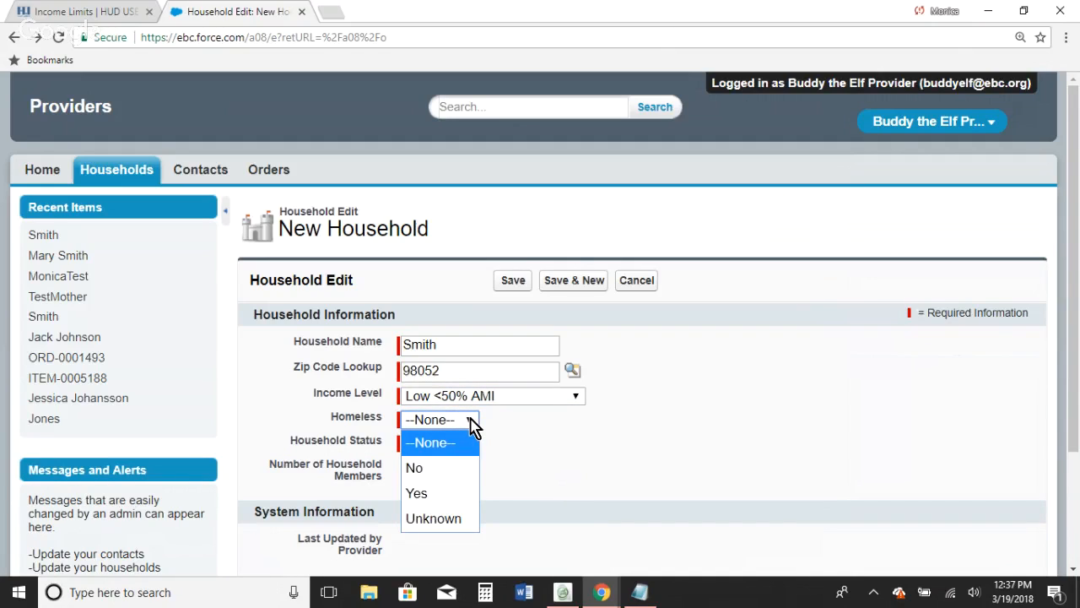
pyautogui.click(470, 469)
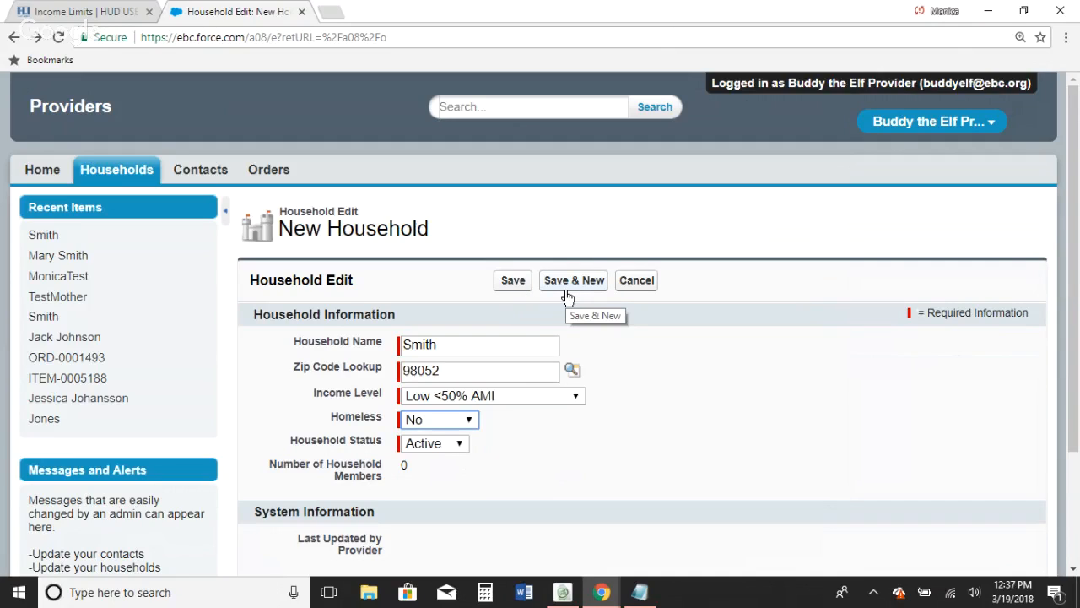
pyautogui.click(632, 289)
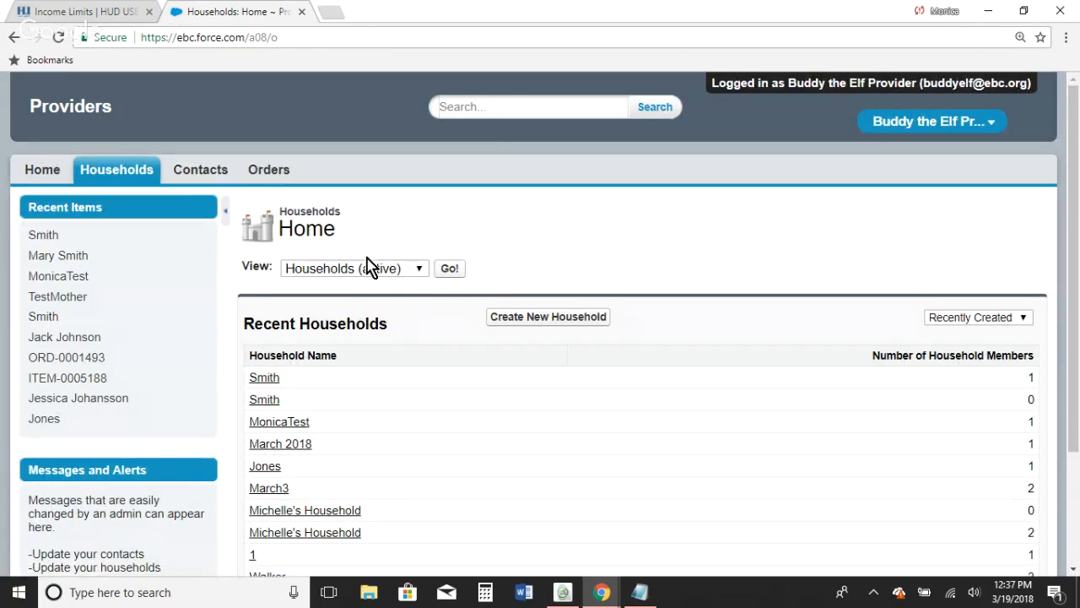
# Open the first household record in the recent items
pyautogui.click(43, 235)
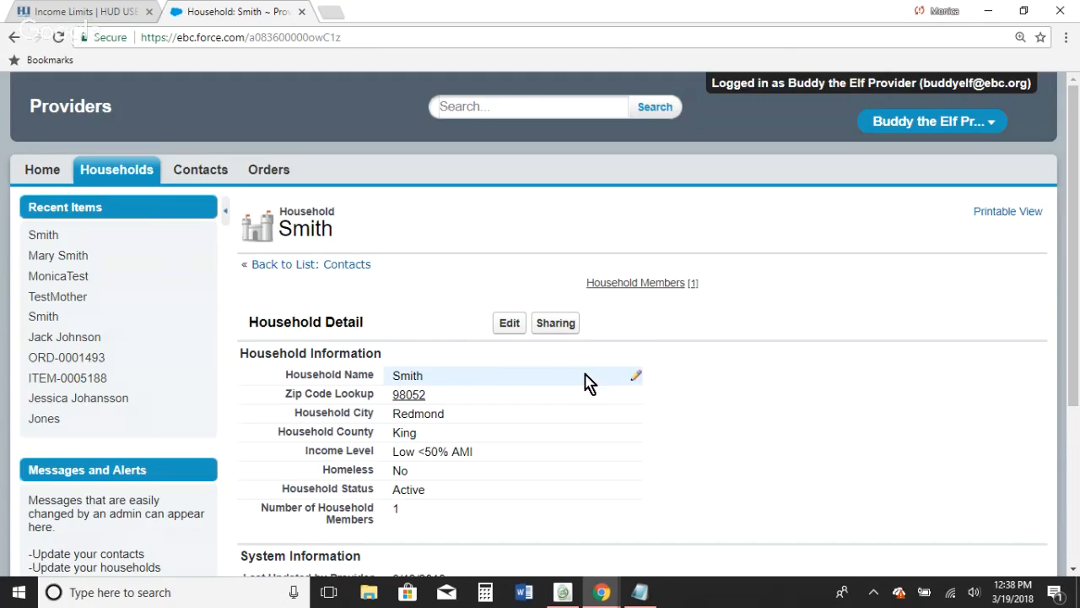
# Try changing the household's status to Inactive, and cancel the edit without saving
pyautogui.click(511, 325)
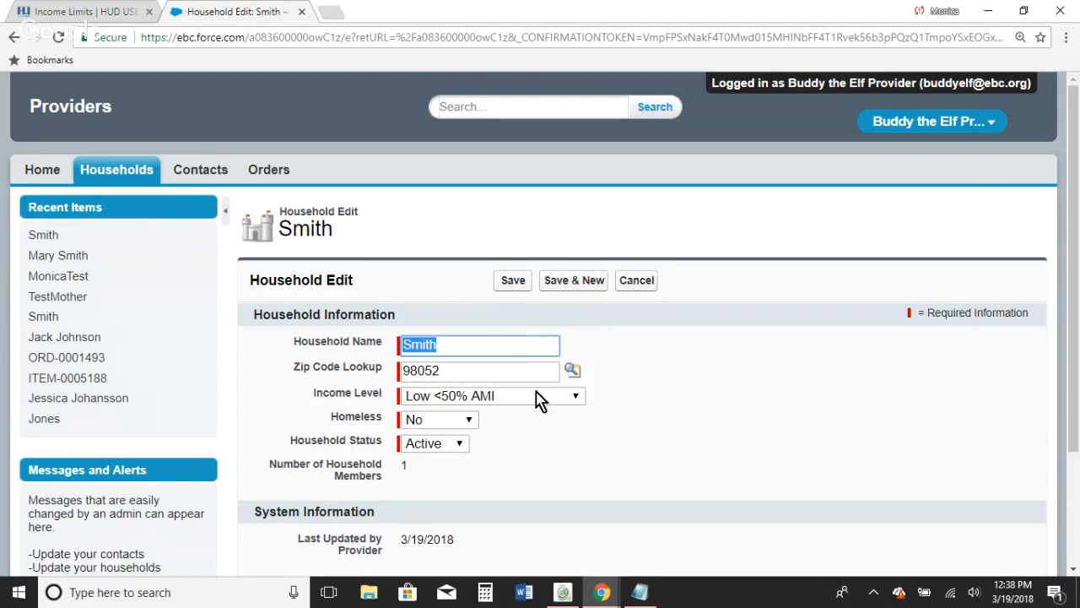
pyautogui.click(463, 445)
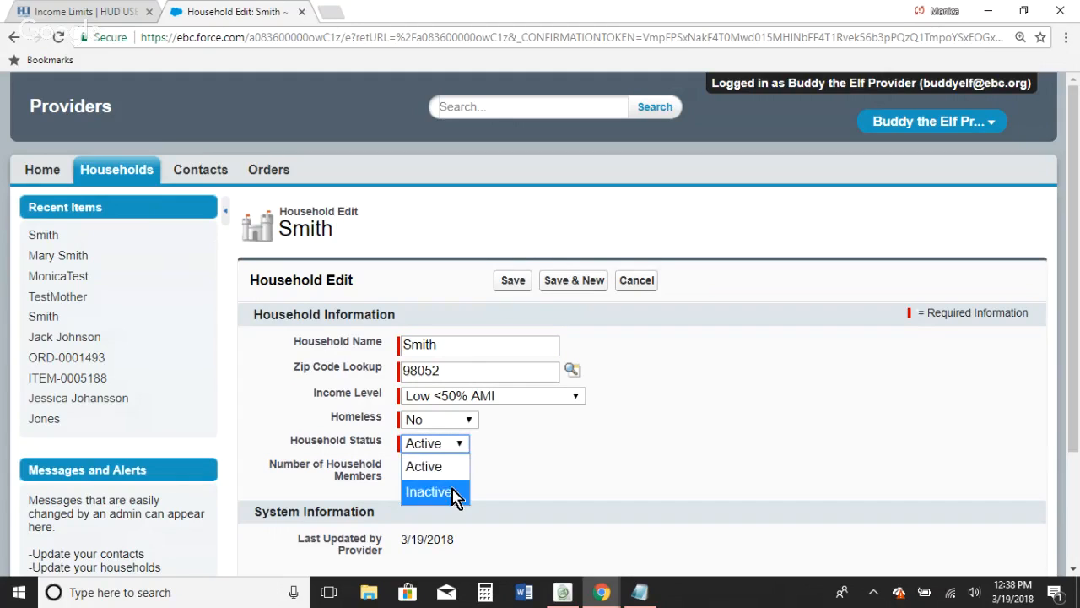
pyautogui.click(454, 494)
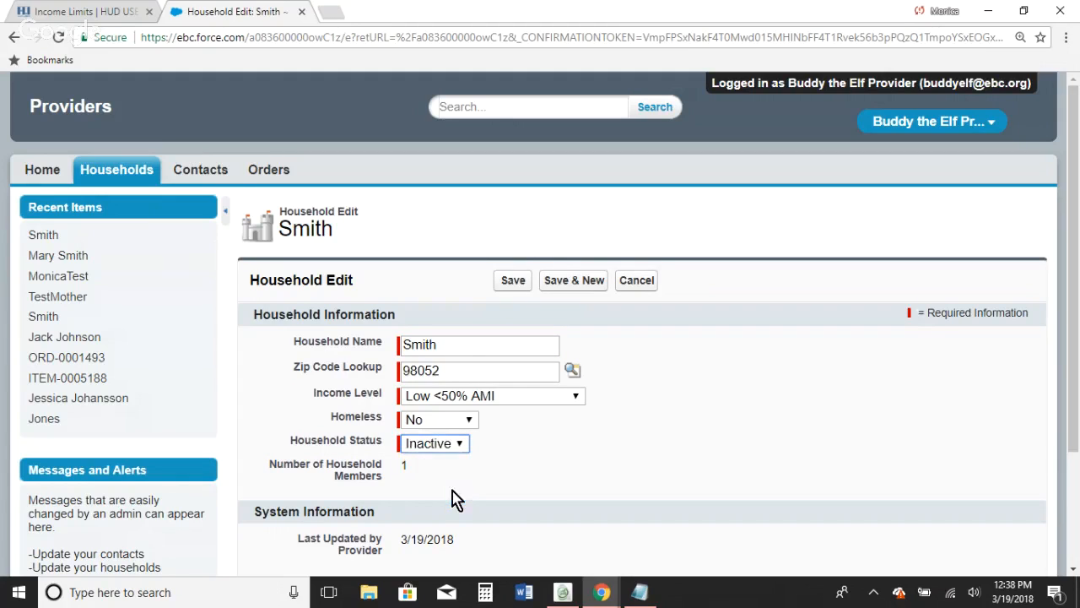
pyautogui.click(638, 282)
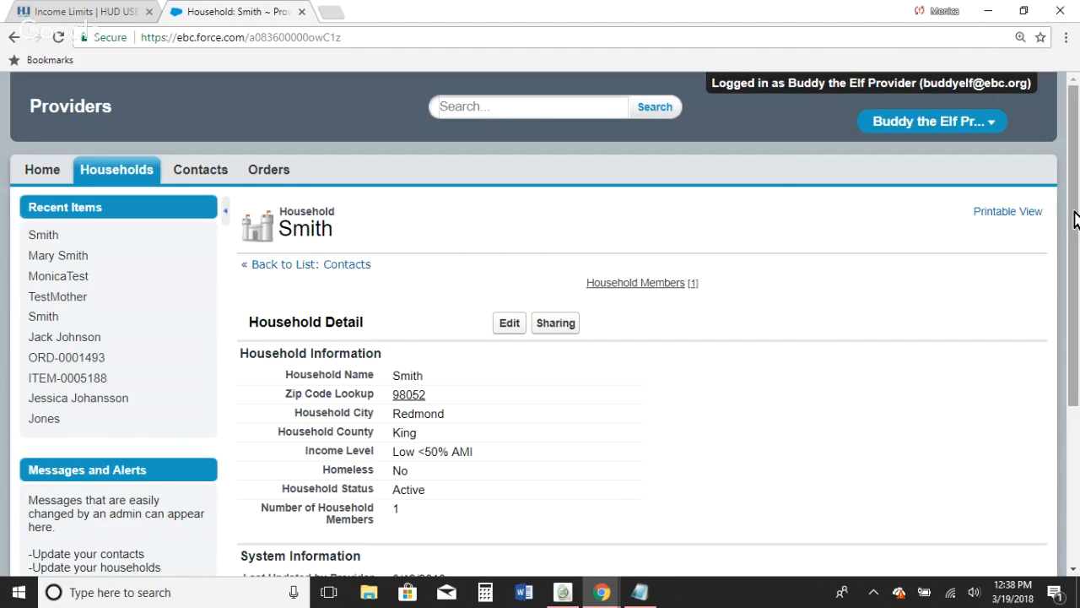
# Start a new recipient under the household's members and enter the recipient's first and last name
pyautogui.moveTo(1075, 217); pyautogui.dragTo(1018, 400)
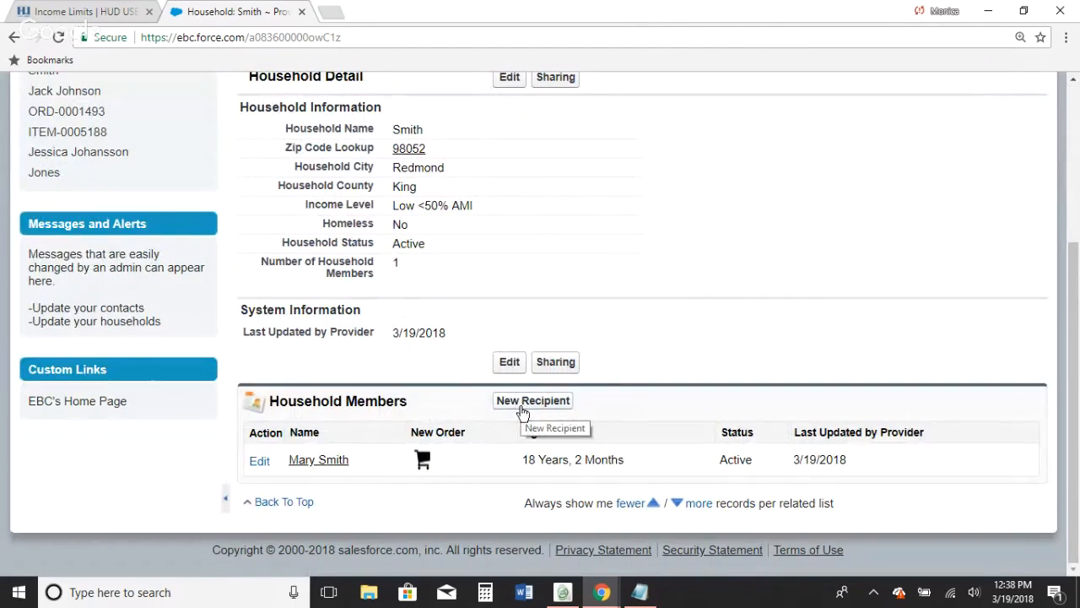
pyautogui.click(532, 401)
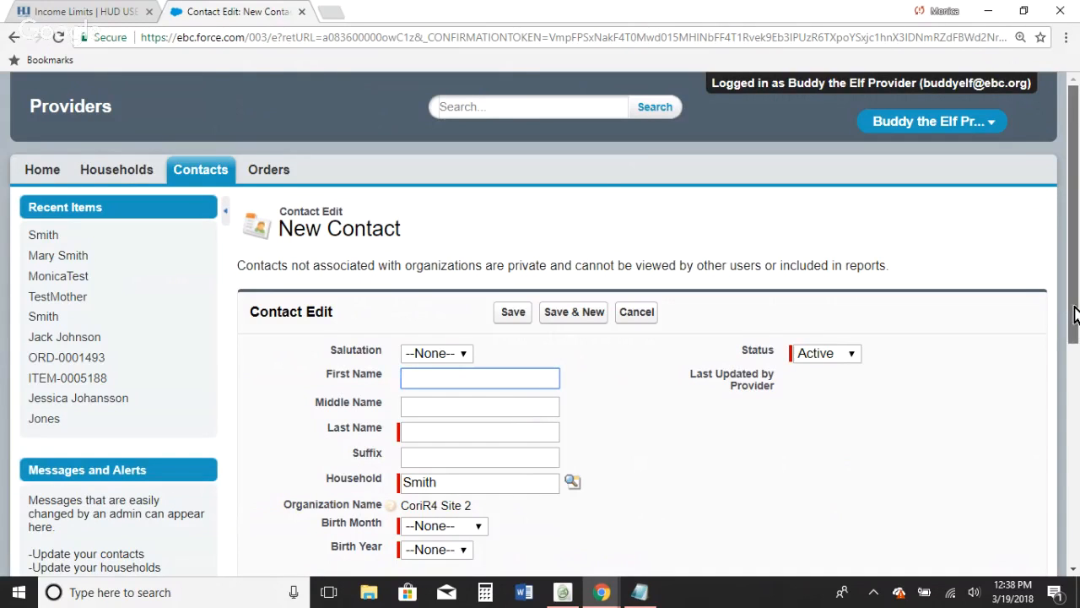
pyautogui.scroll(-2, 1074, 314)
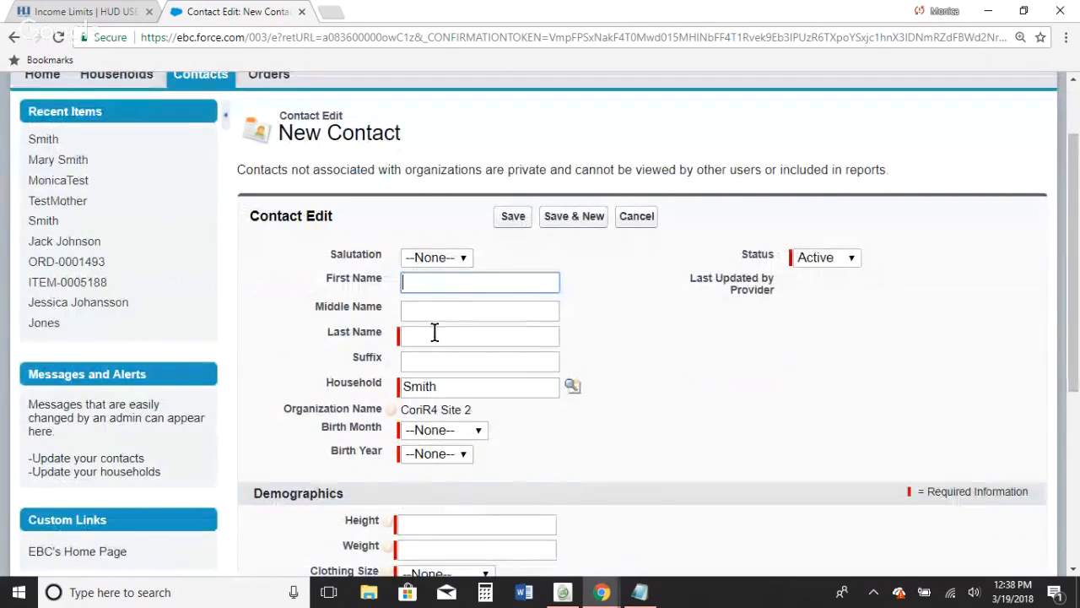
pyautogui.click(435, 334)
pyautogui.click(434, 279)
pyautogui.write('M')
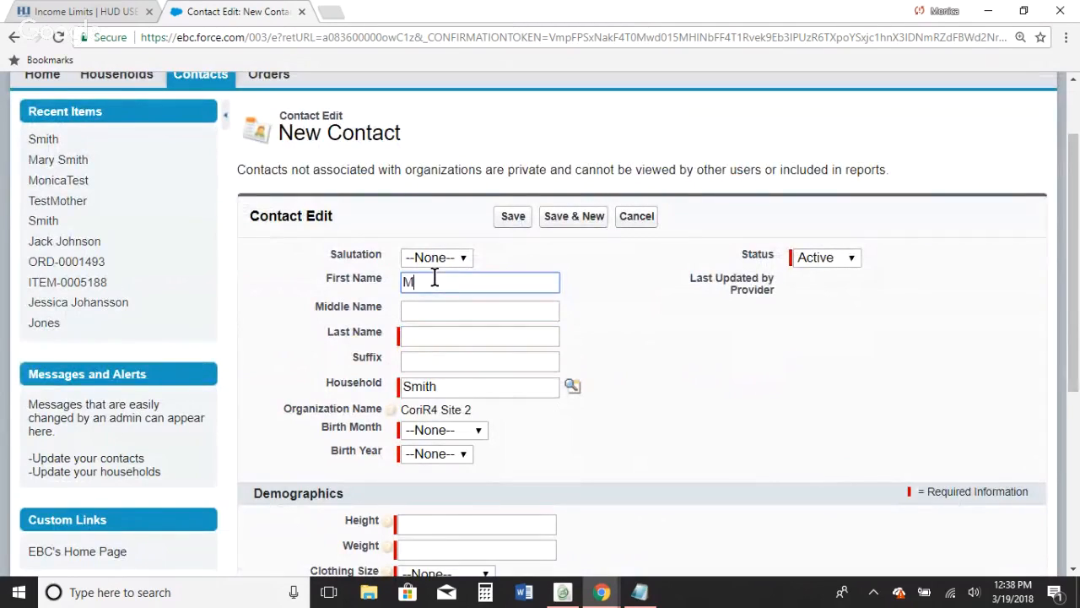
pyautogui.write('ary')
pyautogui.click(423, 335)
pyautogui.write('Smith')
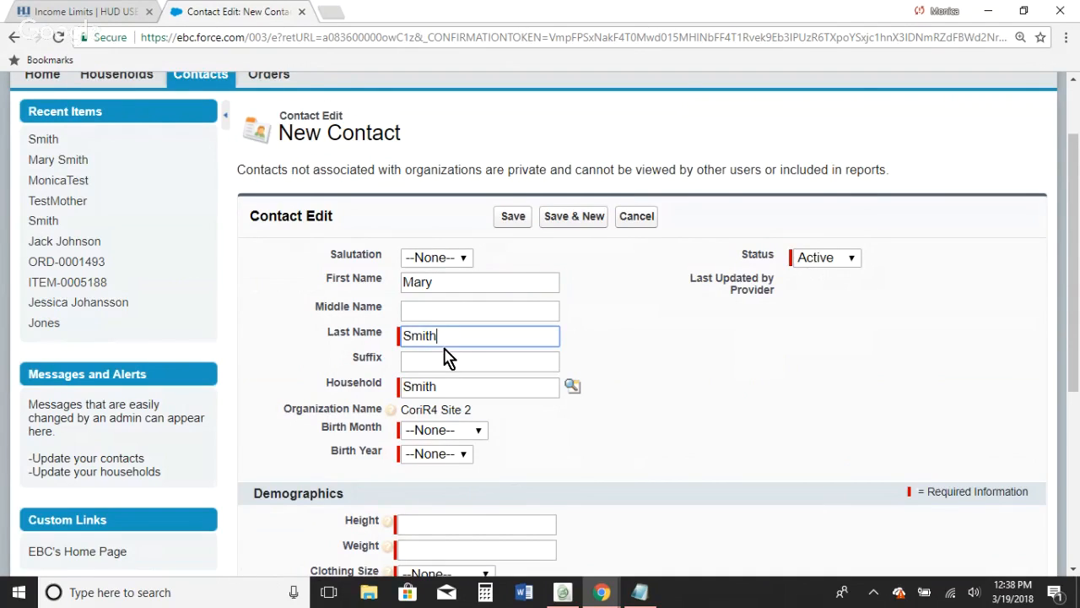
# Try a numeric identifier in place of the recipient's last name, and re-enter the surname
pyautogui.press('BackSpace')
pyautogui.press('BackSpace')
pyautogui.press('BackSpace')
pyautogui.press('BackSpace')
pyautogui.press('BackSpace')
pyautogui.write('234')
pyautogui.press('BackSpace')
pyautogui.press('BackSpace')
pyautogui.press('BackSpace')
pyautogui.write('Smith')
# Select the recipient's birth month and birth year
pyautogui.click(495, 386)
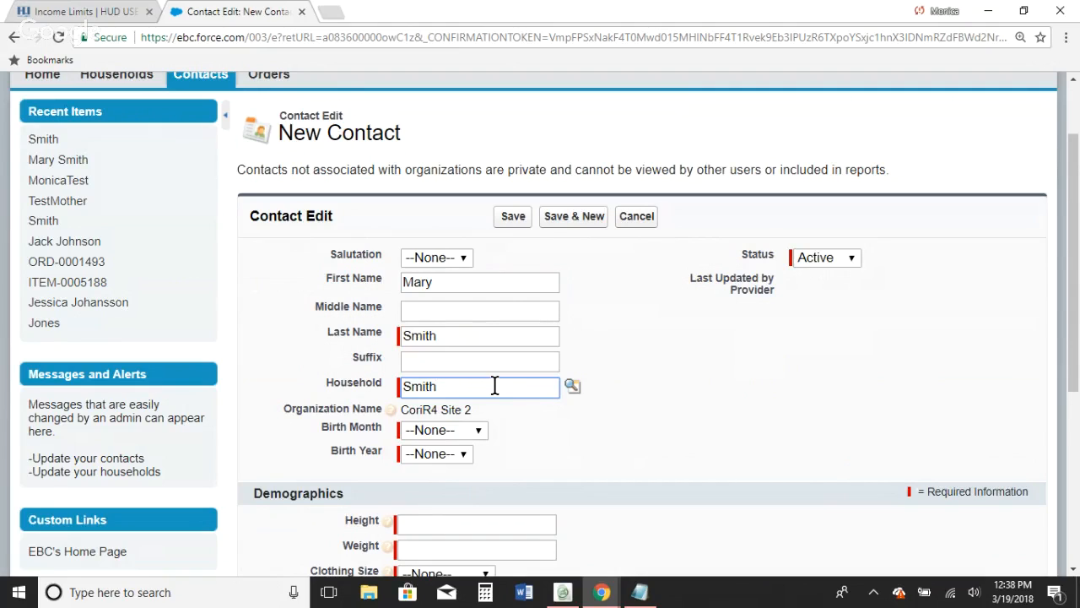
pyautogui.click(484, 441)
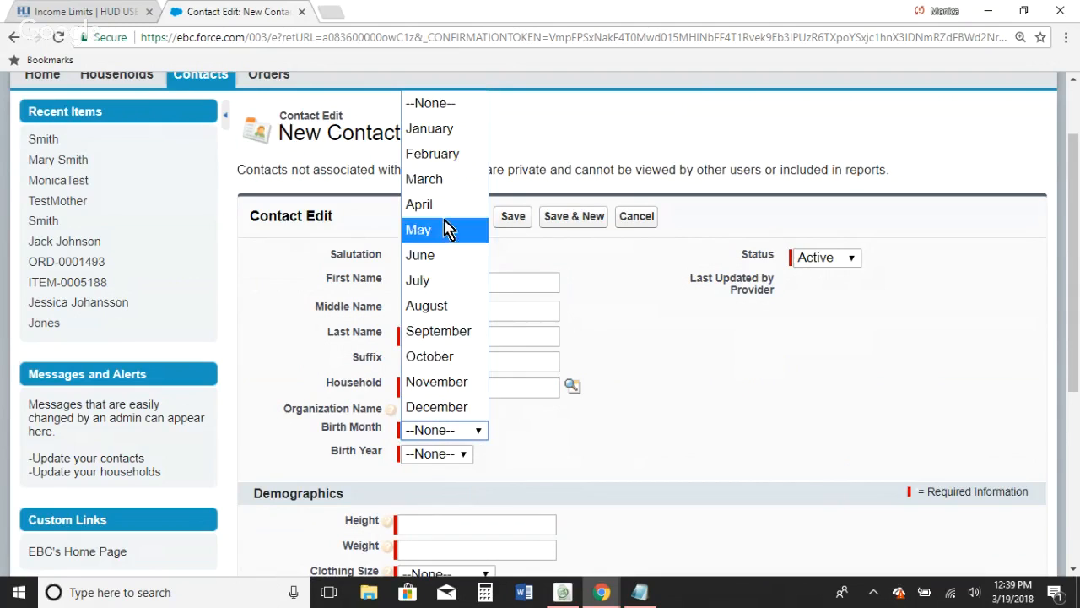
pyautogui.click(444, 146)
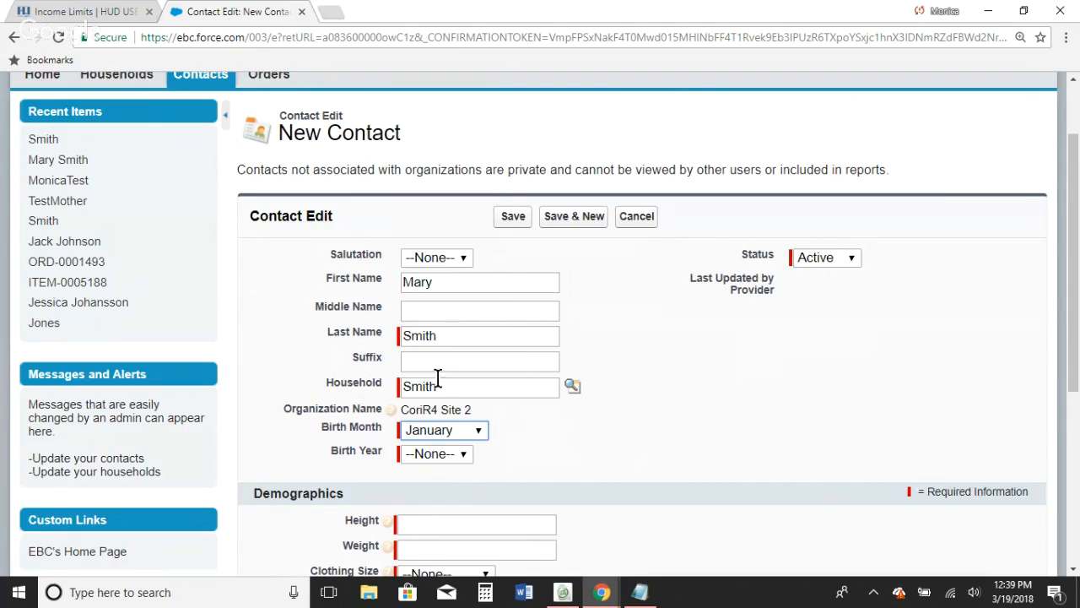
pyautogui.click(465, 463)
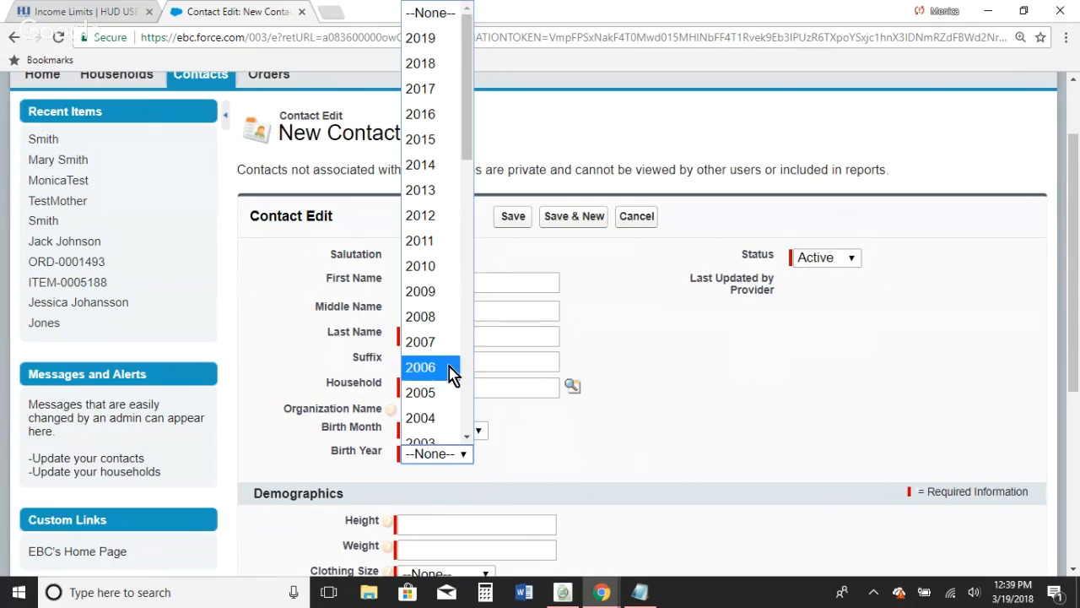
pyautogui.moveTo(465, 150); pyautogui.dragTo(470, 212)
pyautogui.click(450, 325)
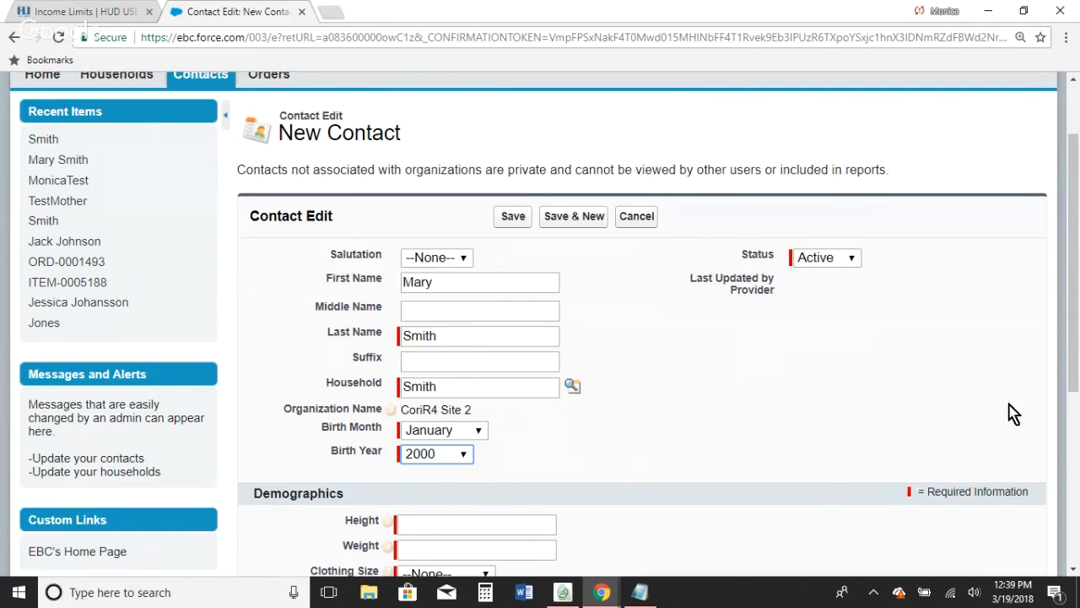
# Set the recipient's height to 62 and weight to 100 in the demographics
pyautogui.scroll(-2, 1072, 368)
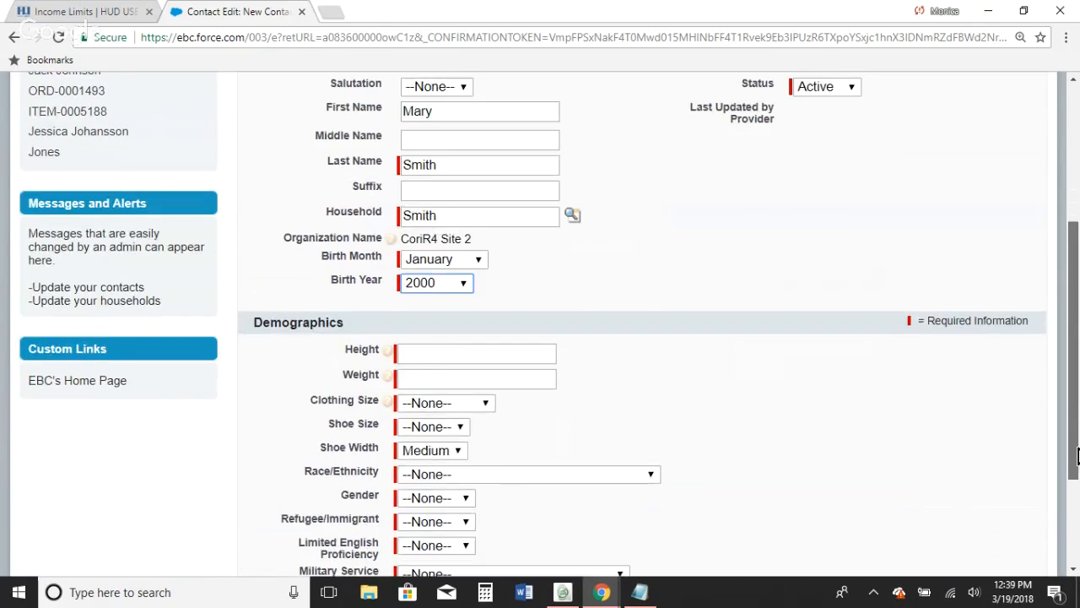
pyautogui.click(442, 356)
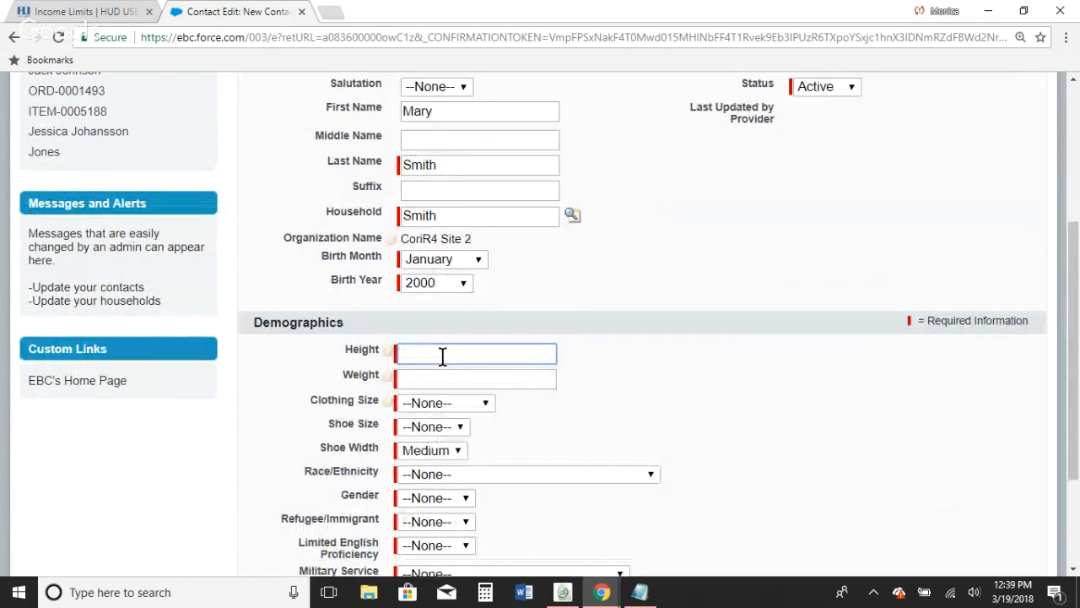
pyautogui.write('62')
pyautogui.click(442, 374)
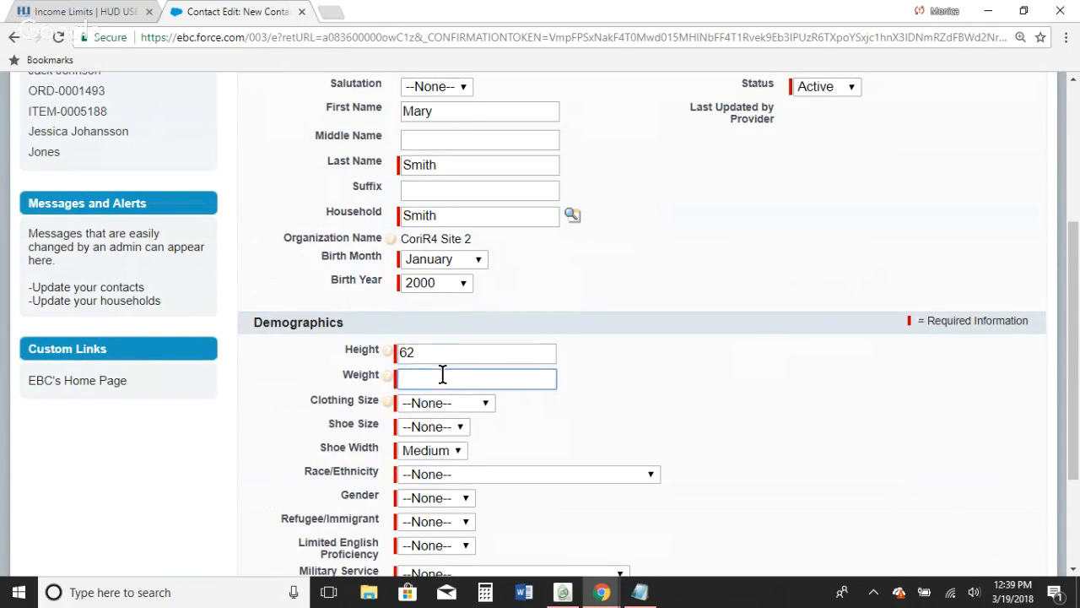
pyautogui.write('100')
# Choose MAT Med as the recipient's clothing size
pyautogui.click(486, 403)
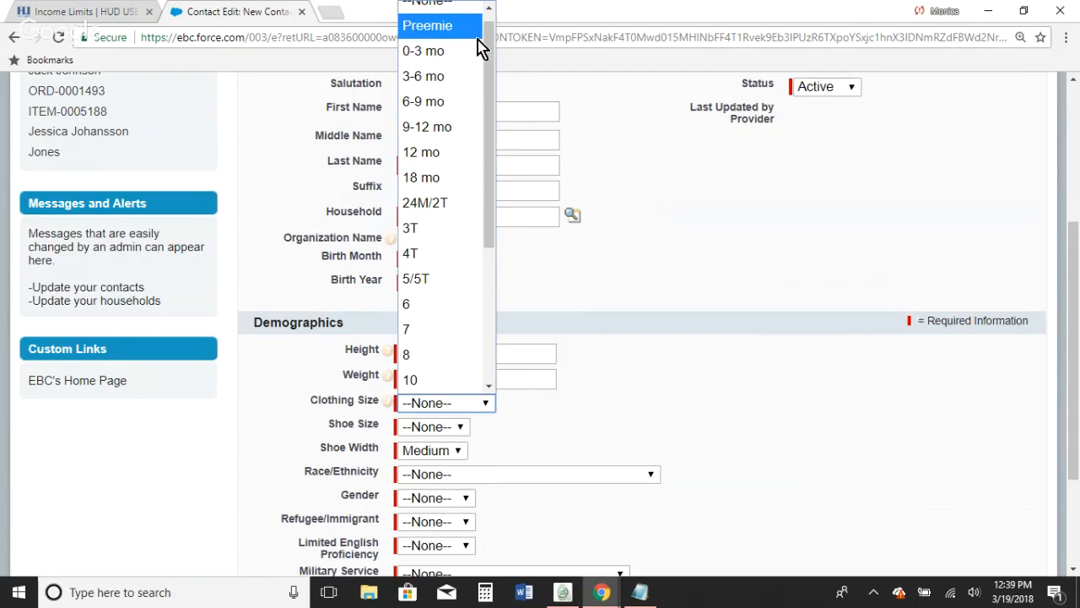
pyautogui.moveTo(489, 48); pyautogui.dragTo(488, 157)
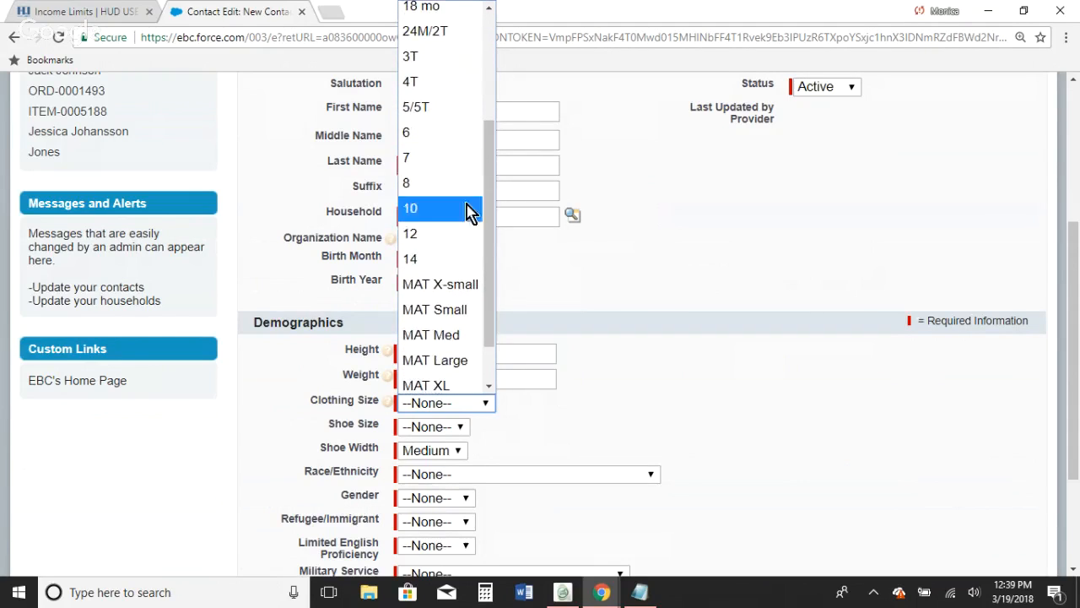
pyautogui.click(434, 335)
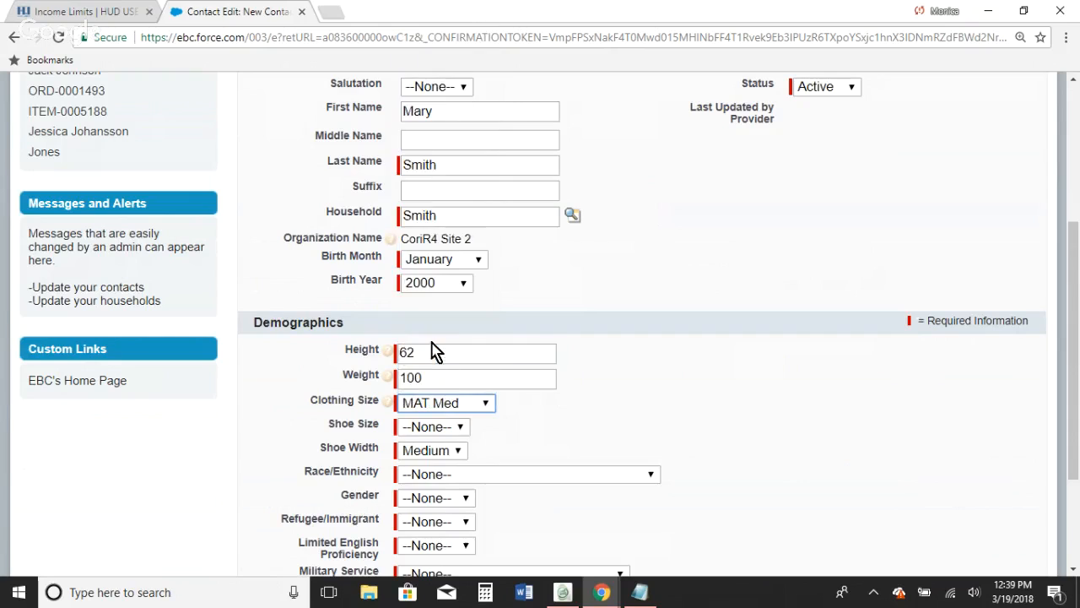
# Choose 8 A as the recipient's shoe size in the demographics
pyautogui.click(463, 432)
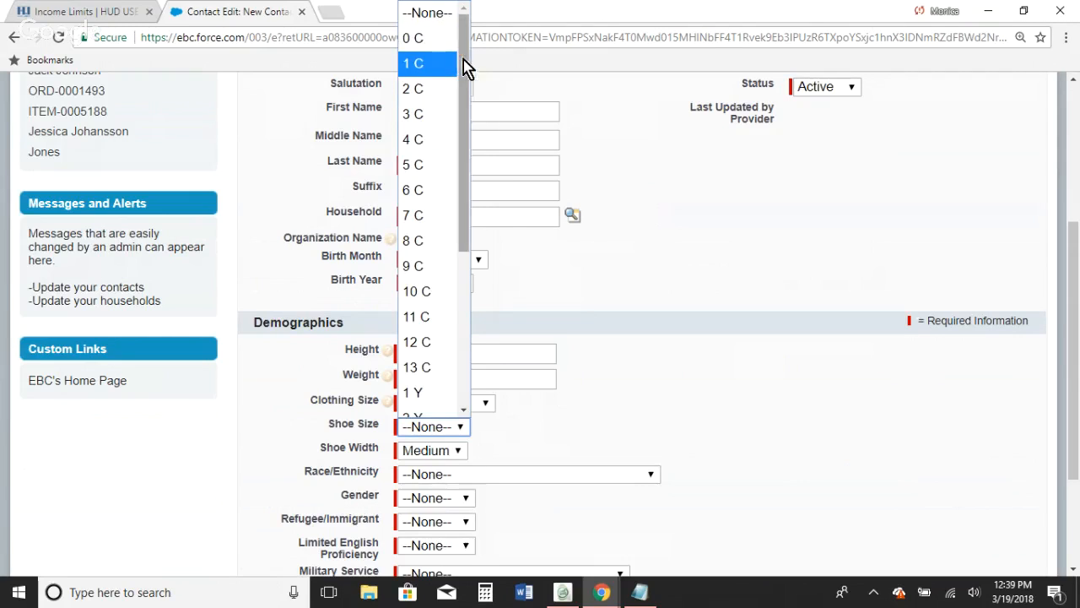
pyautogui.moveTo(465, 65); pyautogui.dragTo(469, 206)
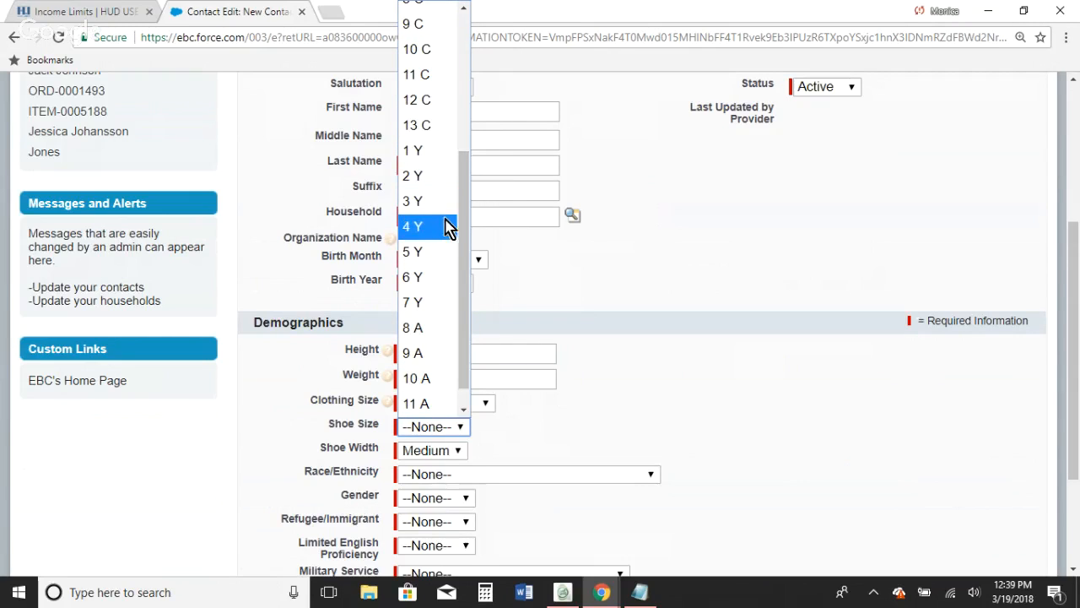
pyautogui.scroll(-1, 466, 226)
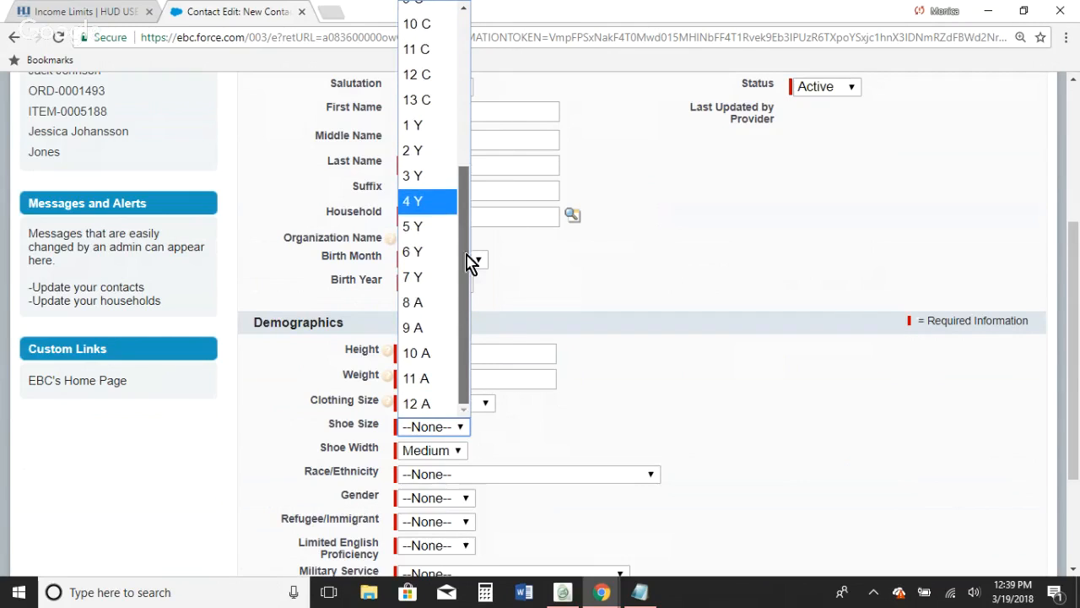
pyautogui.click(448, 308)
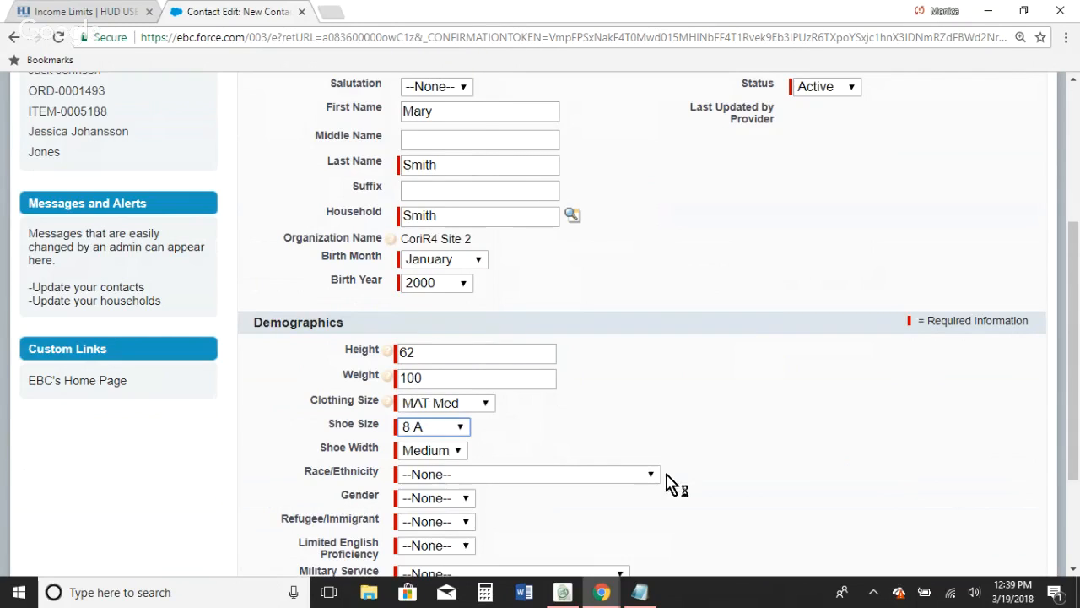
# Look through the race/ethnicity choices, then set the recipient's gender to Female and limited English proficiency to No
pyautogui.moveTo(1073, 405); pyautogui.dragTo(1073, 462)
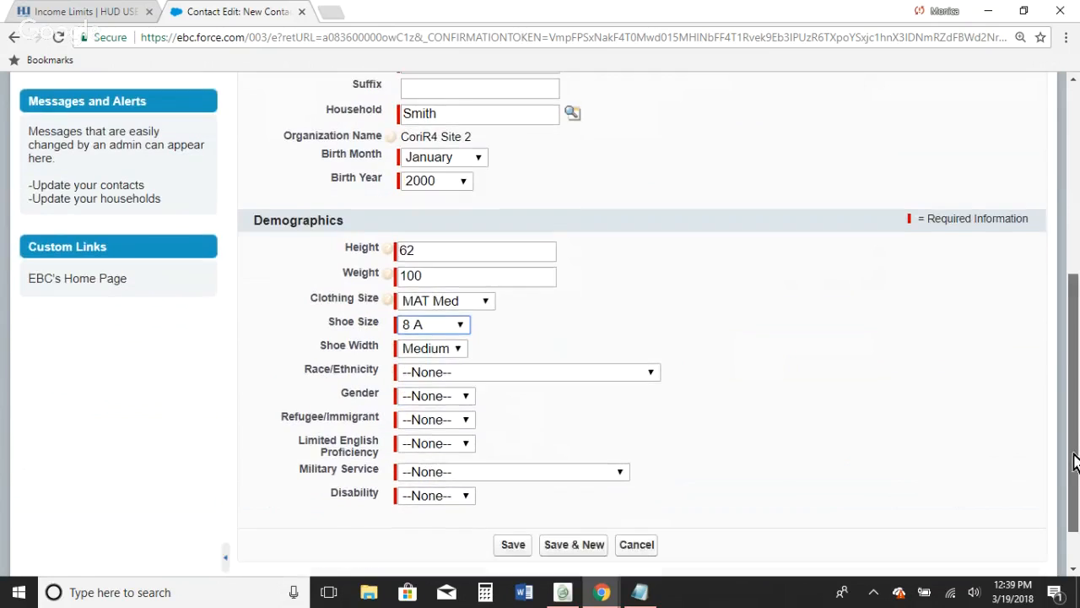
pyautogui.click(658, 355)
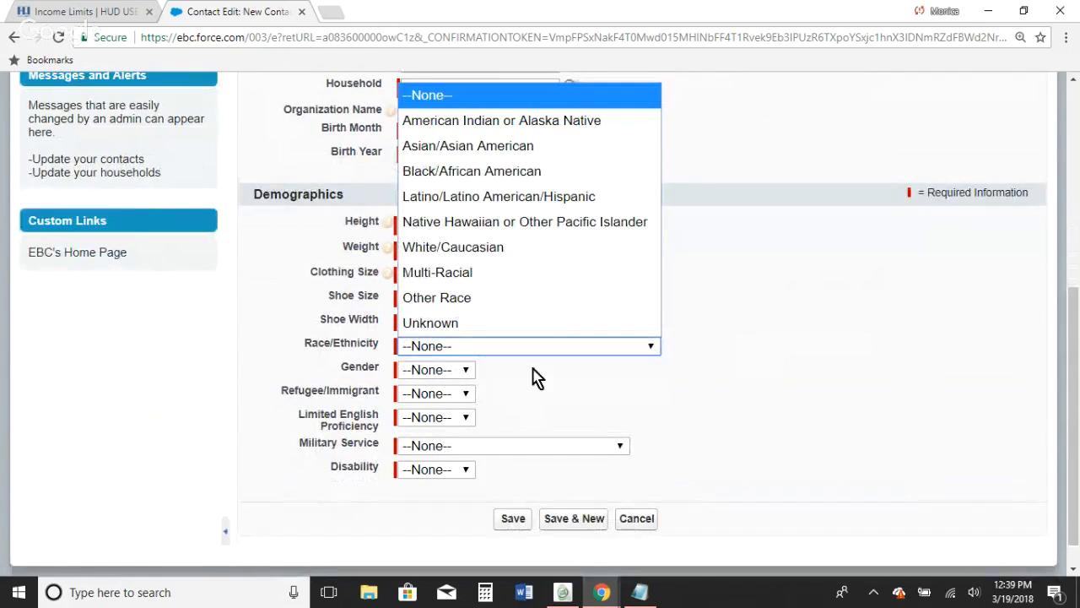
pyautogui.click(464, 374)
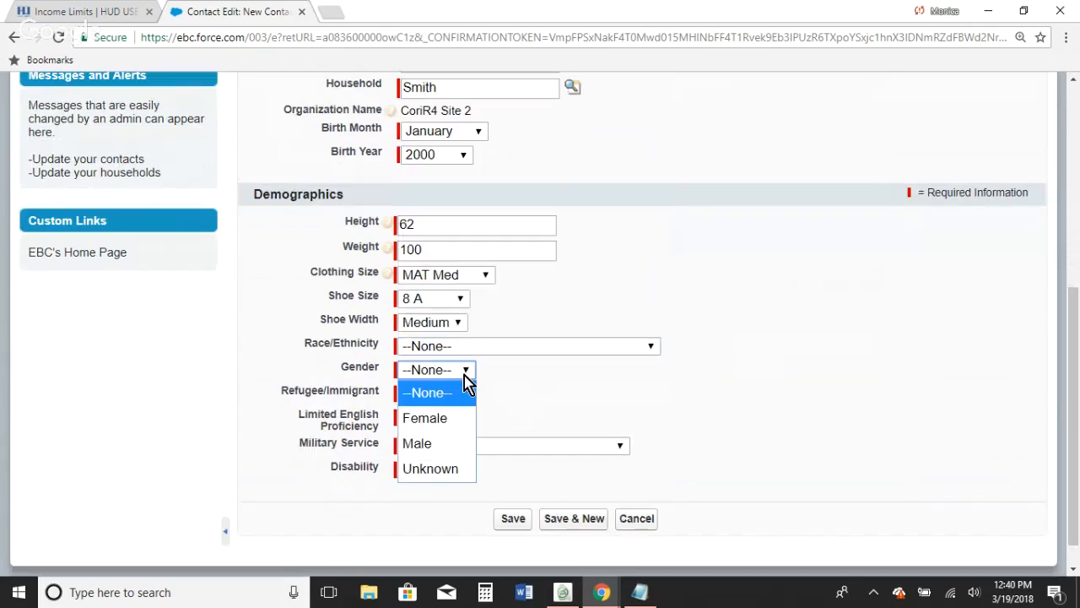
pyautogui.click(465, 419)
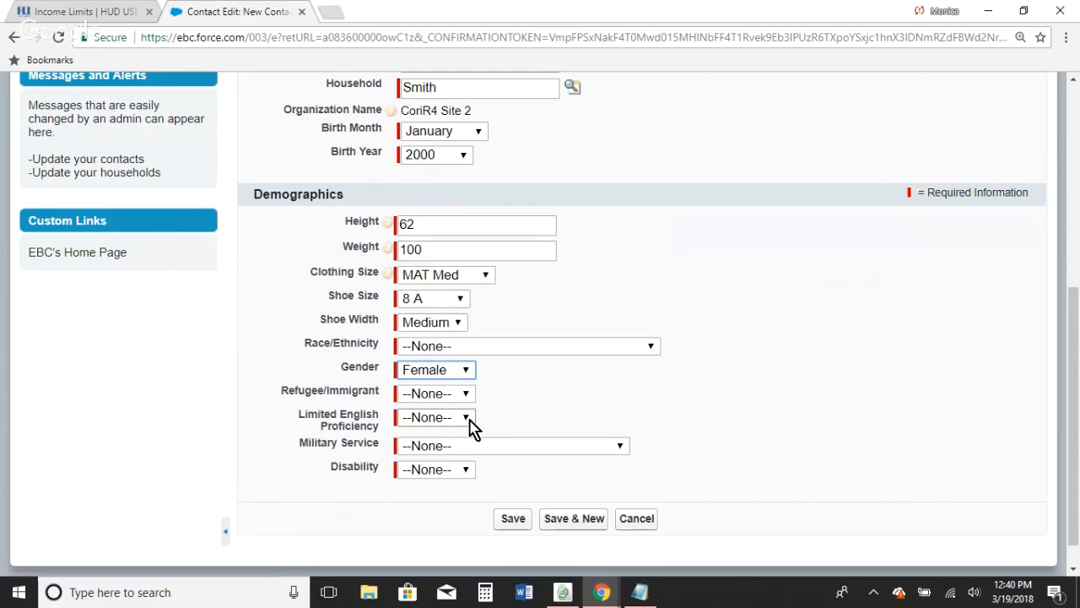
pyautogui.click(469, 422)
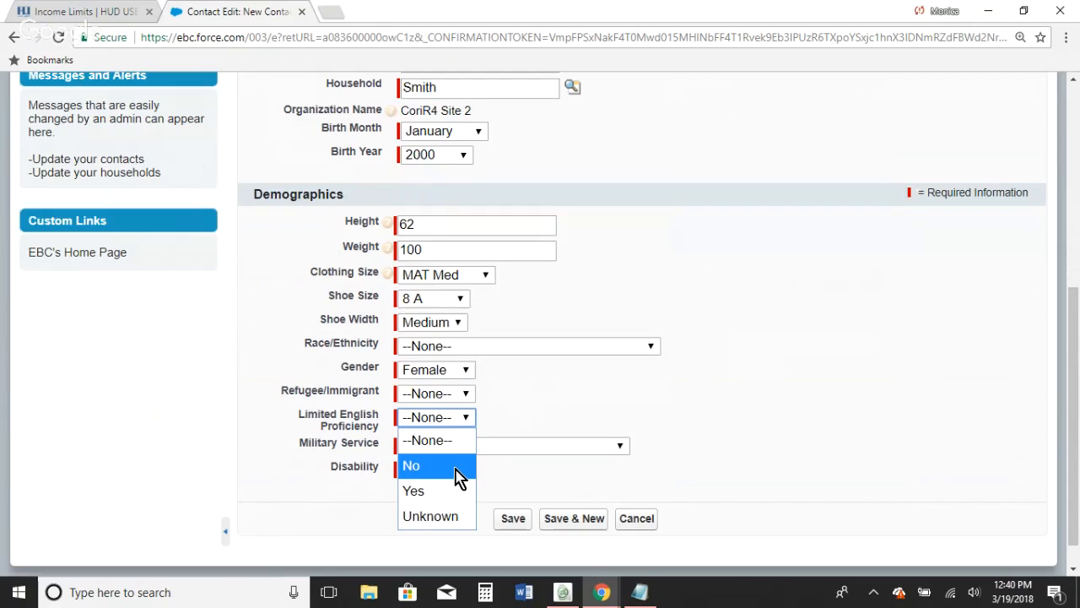
pyautogui.click(456, 467)
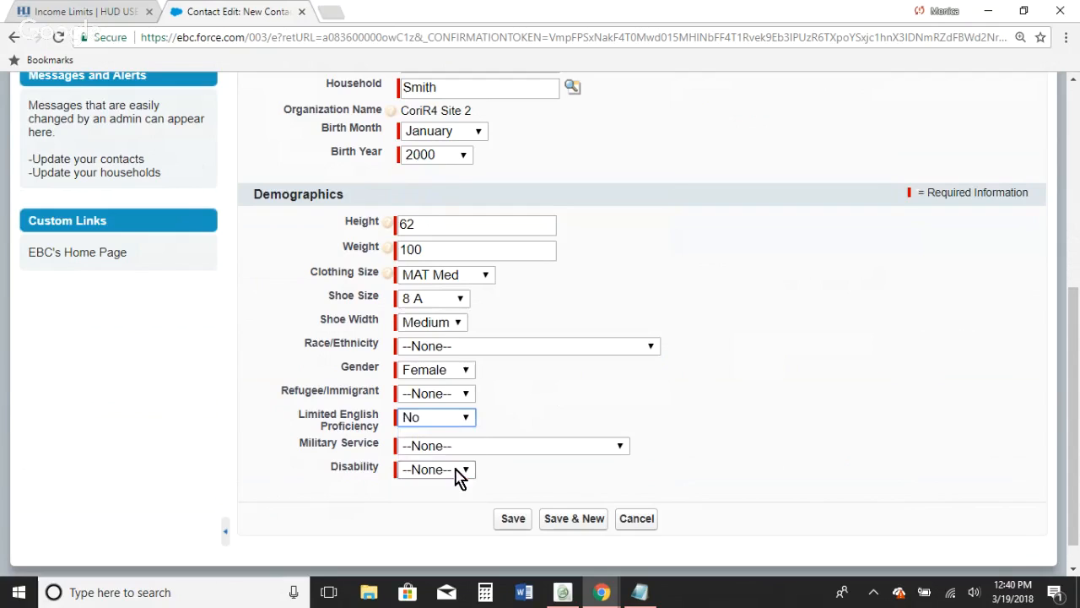
# Set military service to No Military Service and disability to No, and cancel the contact form without saving
pyautogui.click(621, 450)
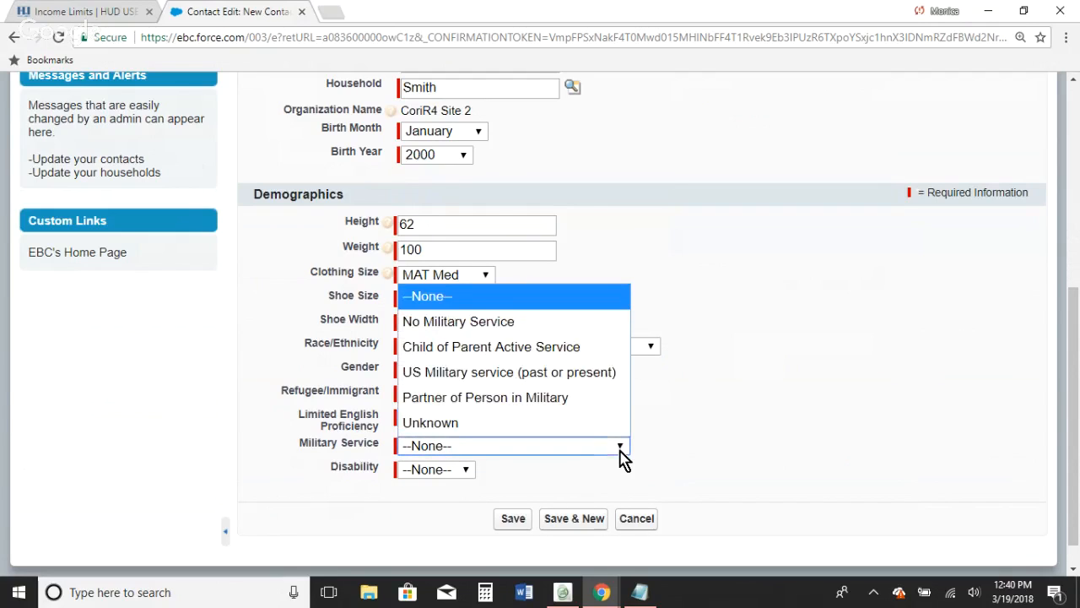
pyautogui.click(595, 328)
pyautogui.click(467, 470)
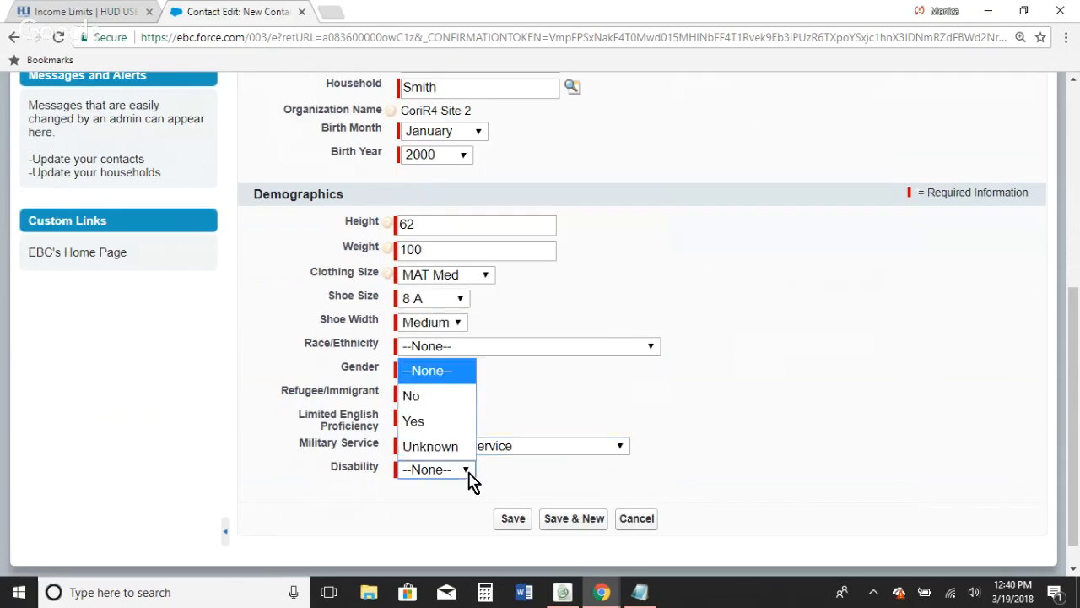
pyautogui.click(449, 404)
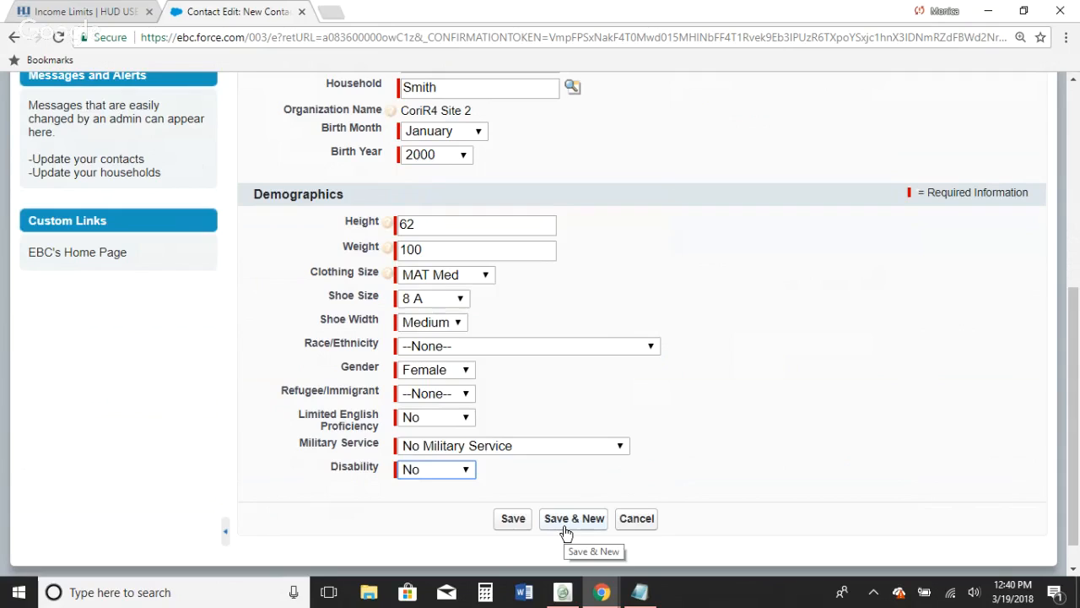
pyautogui.click(634, 518)
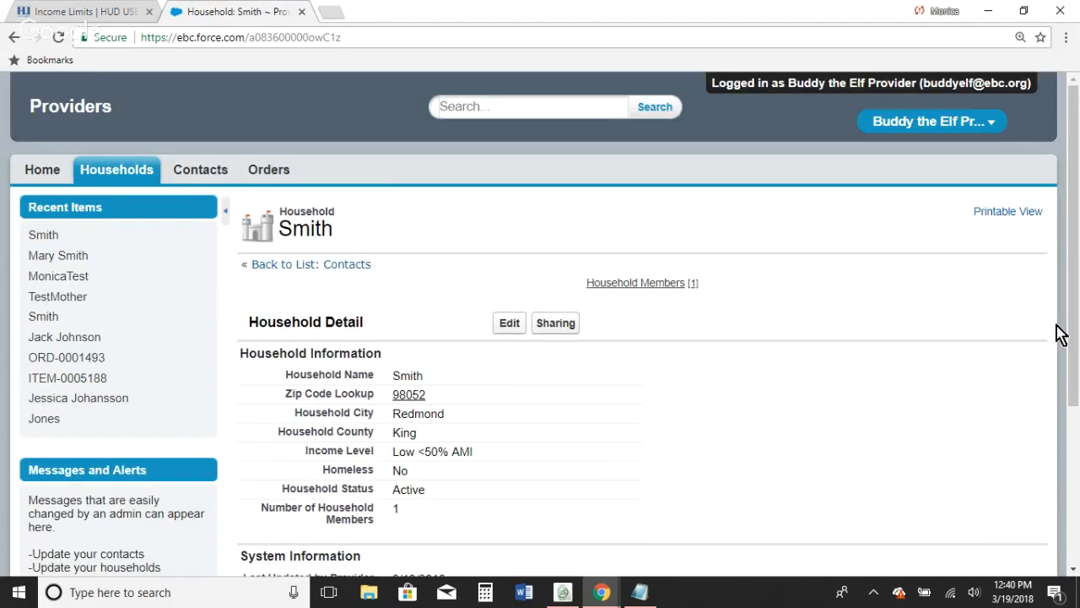
# Start another new recipient from the household's member list and enter 0 for both height and weight
pyautogui.scroll(-3, 1076, 336)
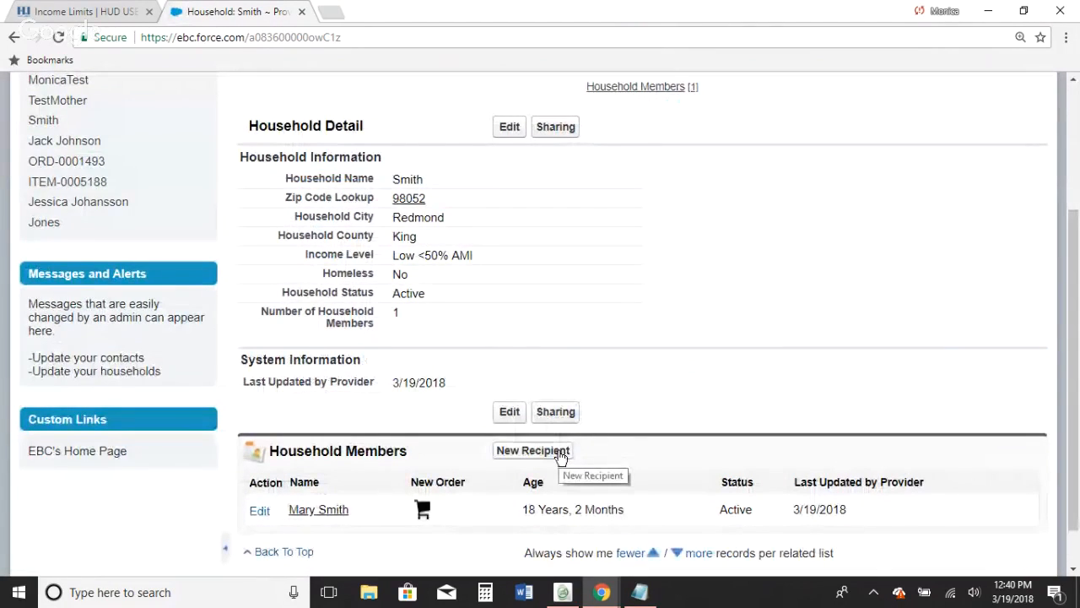
pyautogui.click(533, 451)
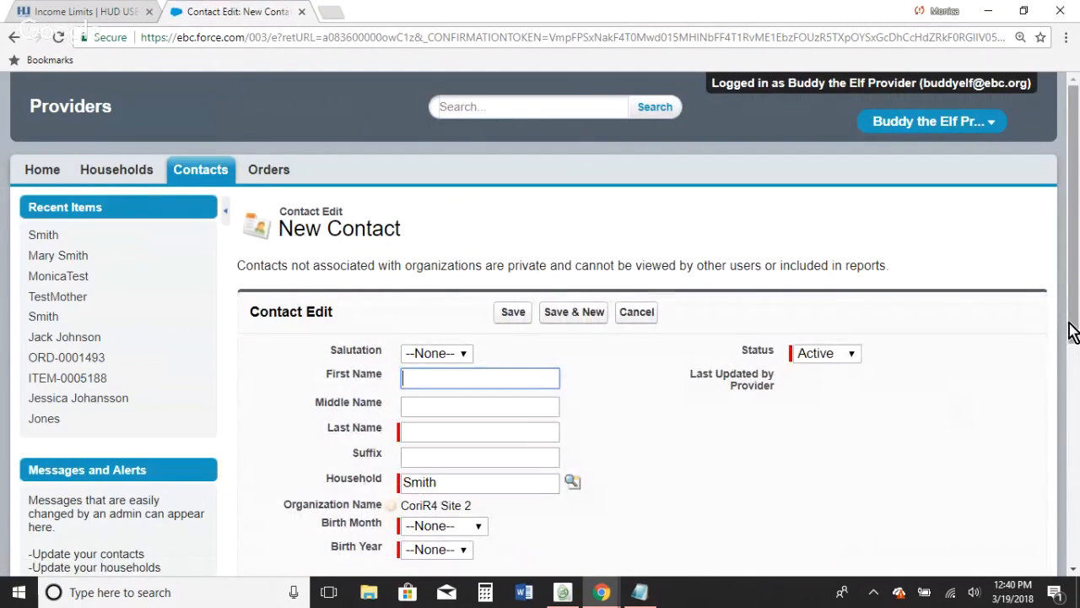
pyautogui.moveTo(1070, 330); pyautogui.dragTo(1076, 393)
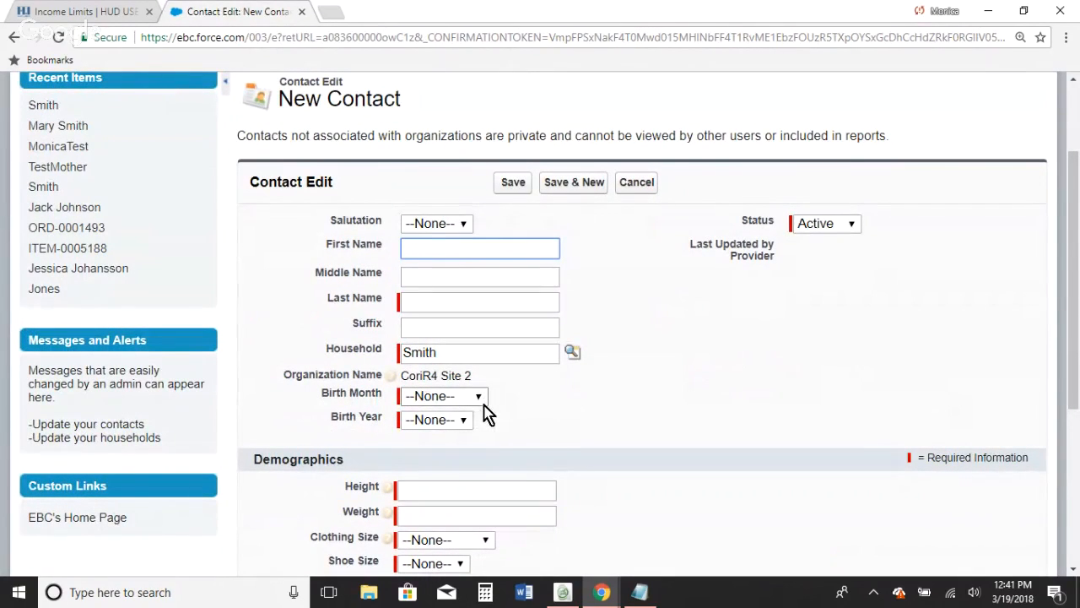
pyautogui.click(513, 482)
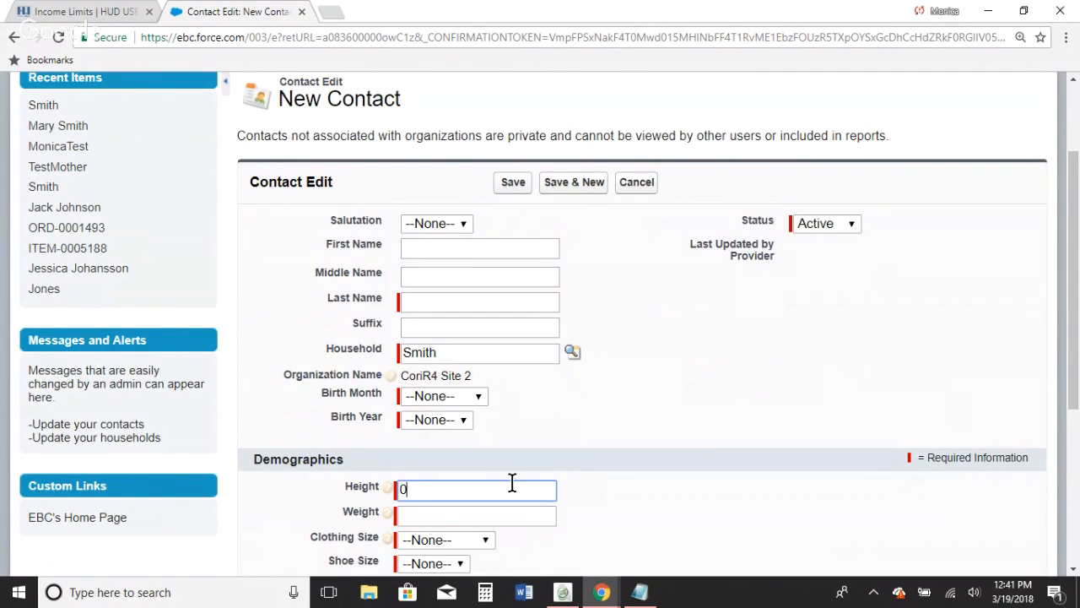
pyautogui.click(501, 512)
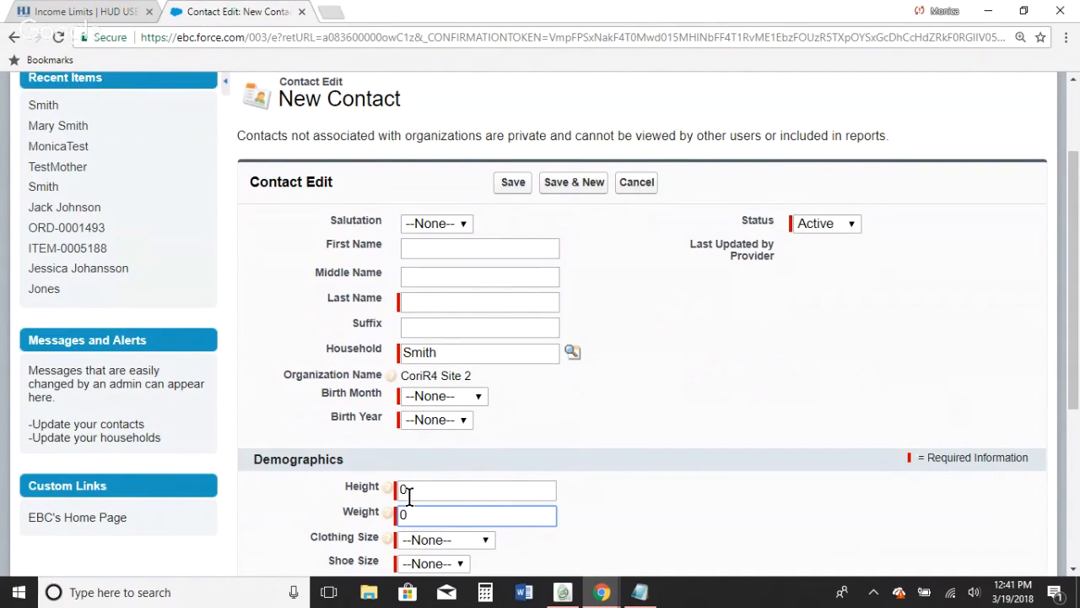
# Set the new recipient's clothing size to 0-3 mo and shoe size to 0 C
pyautogui.moveTo(1075, 361); pyautogui.dragTo(1075, 421)
pyautogui.click(488, 426)
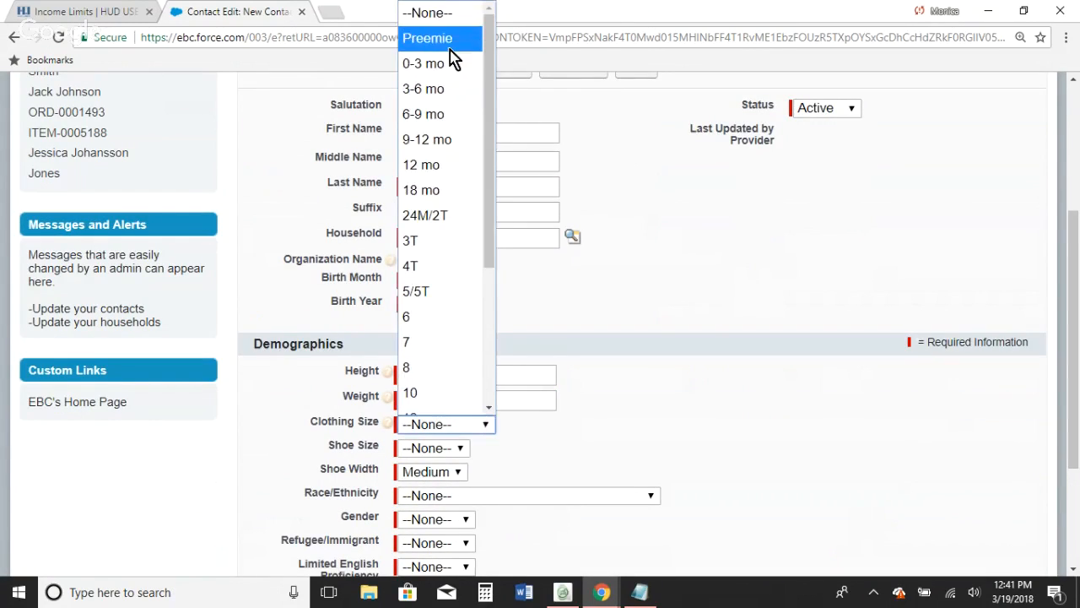
pyautogui.click(454, 76)
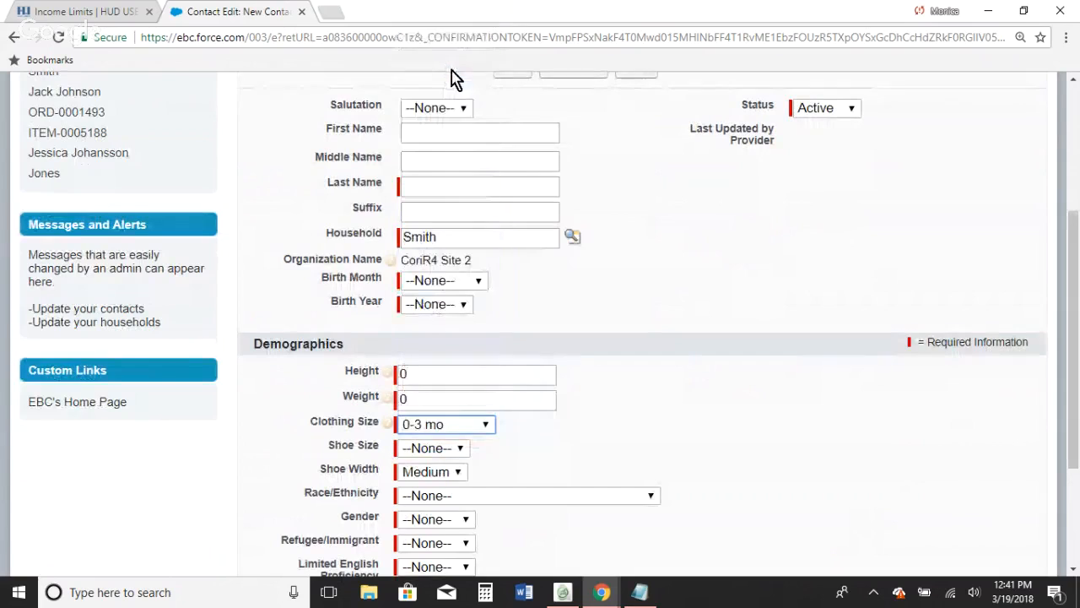
pyautogui.click(465, 451)
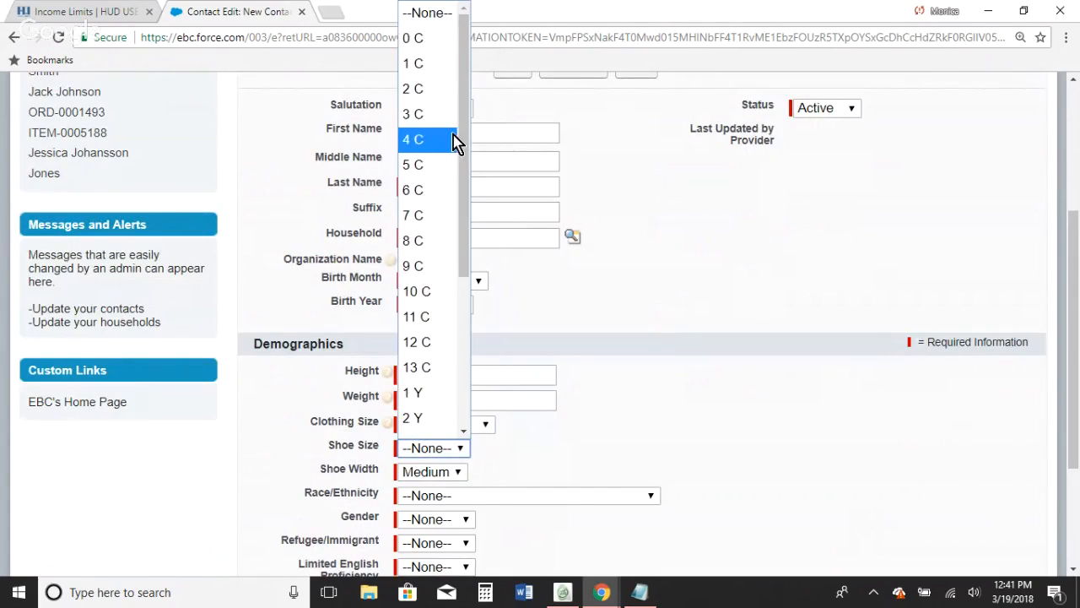
pyautogui.click(437, 39)
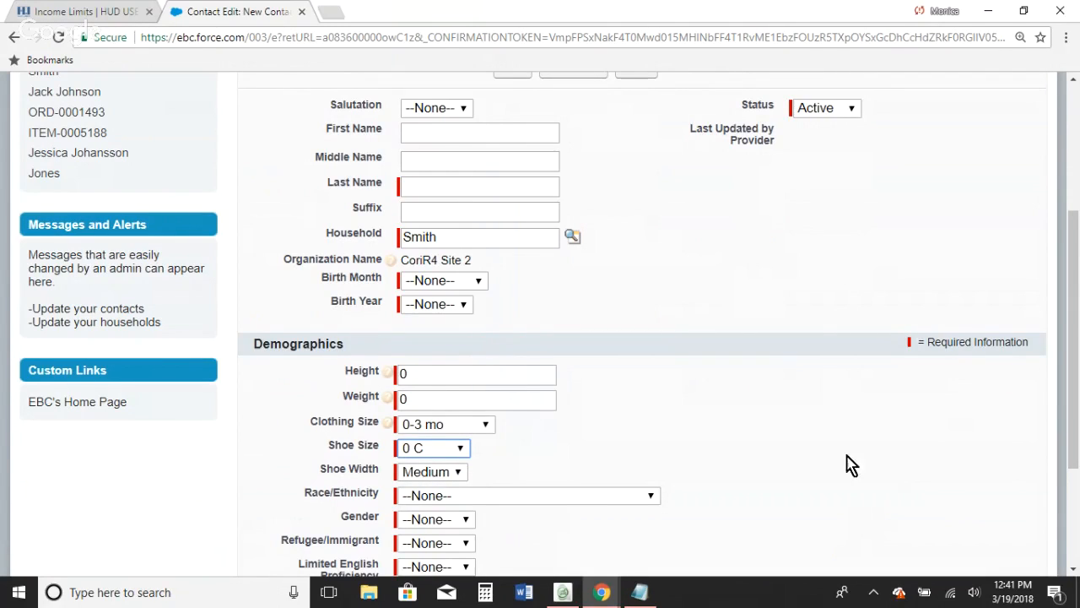
# Leave the unsaved recipient form for the portal's home page and minimize the browser window
pyautogui.moveTo(1070, 340); pyautogui.dragTo(1070, 426)
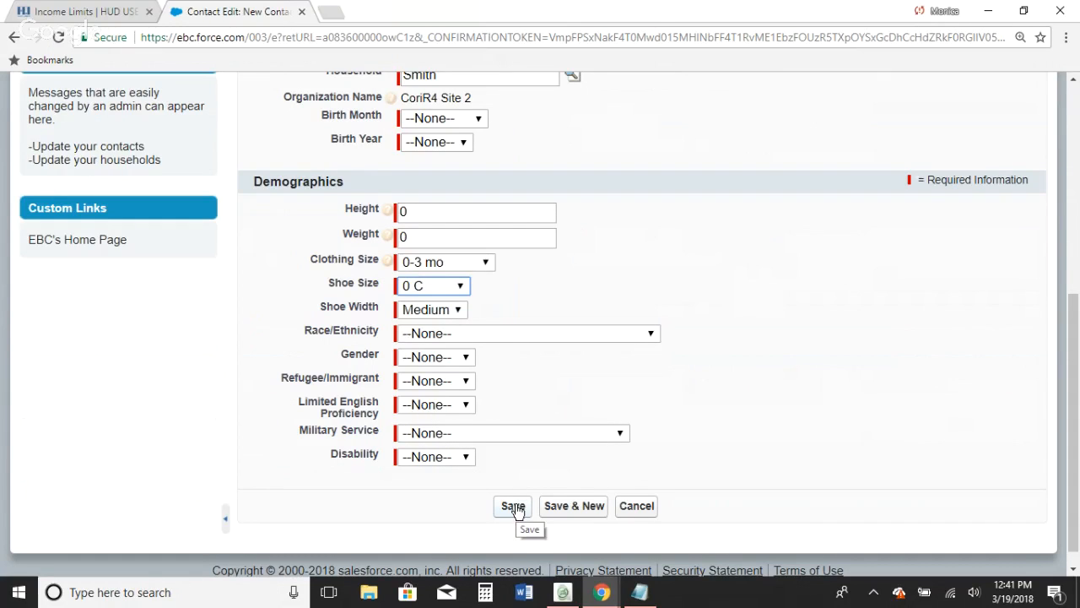
pyautogui.moveTo(1073, 376); pyautogui.dragTo(1065, 152)
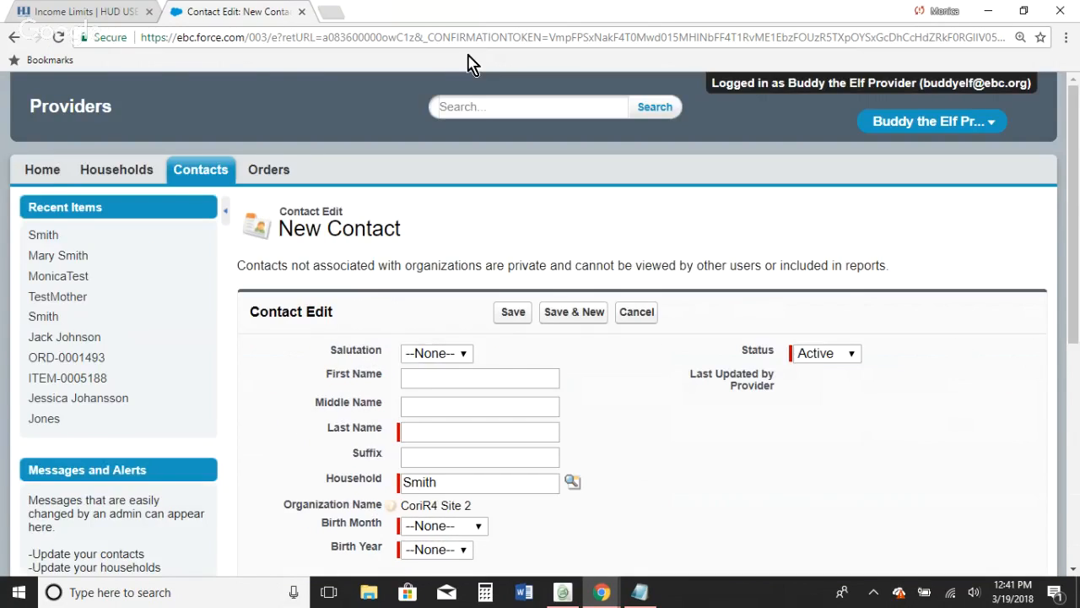
pyautogui.click(44, 174)
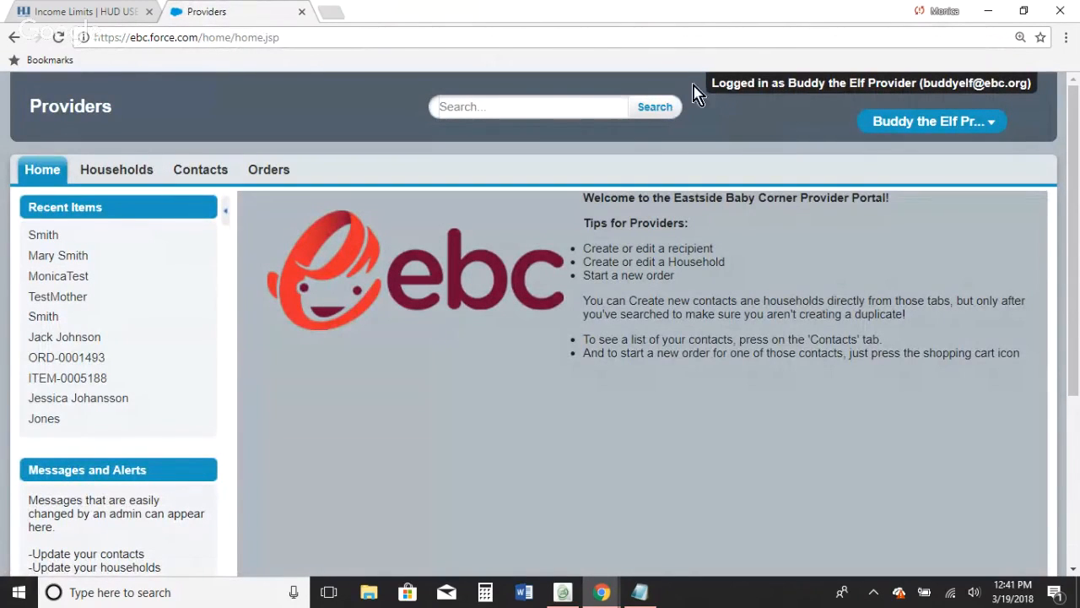
pyautogui.click(996, 11)
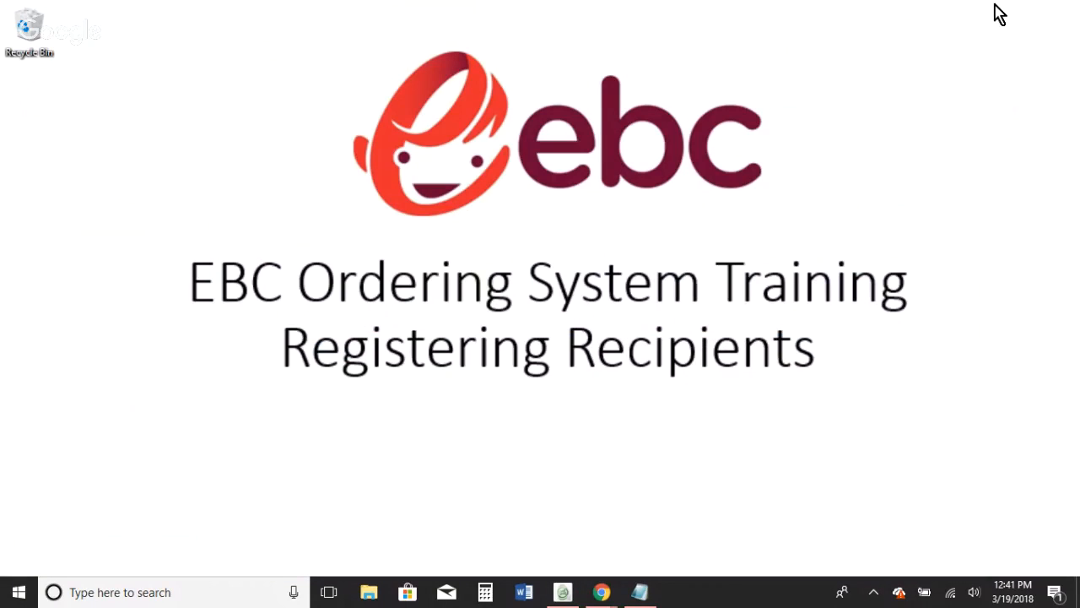